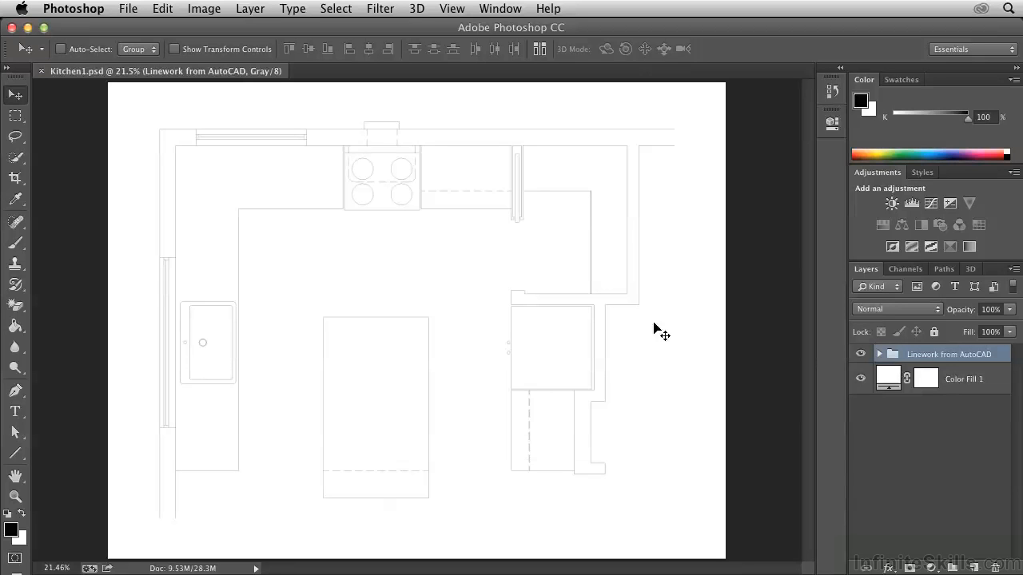
- Add a Stroke layer style with white colour to the Kitchen-Walls.png layer in the Linework from AutoCAD group
{"action": "left_click", "coordinate": [879, 357]}
{"action": "left_click_drag", "start_coordinate": [1015, 401], "coordinate": [1018, 440]}
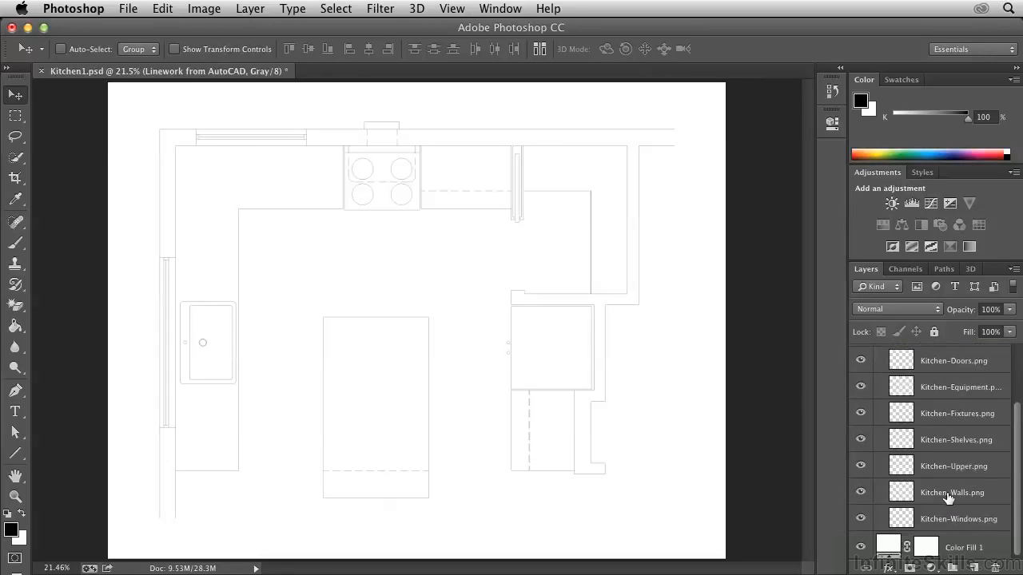
{"action": "left_click", "coordinate": [948, 493]}
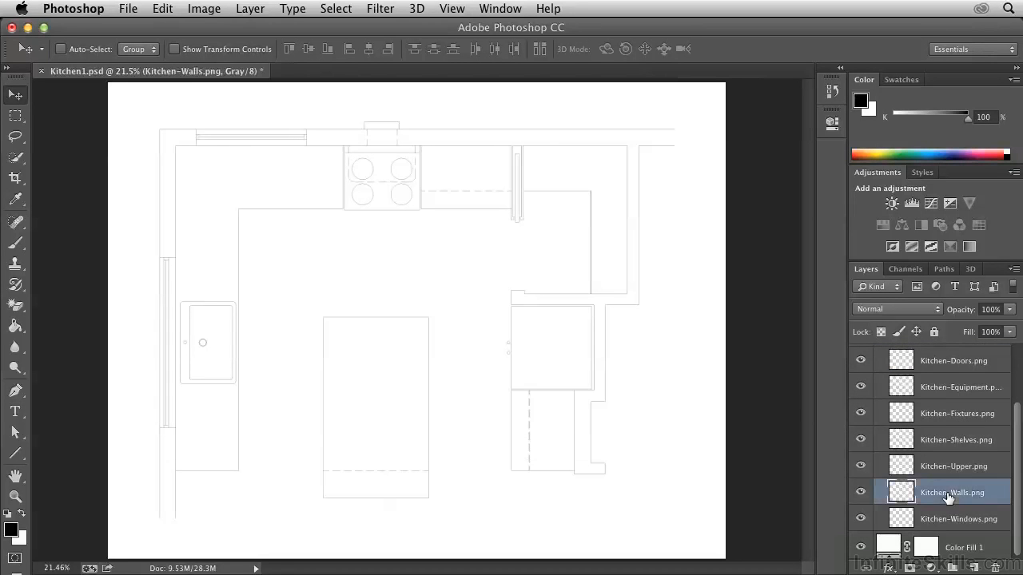
{"action": "left_click", "coordinate": [888, 568]}
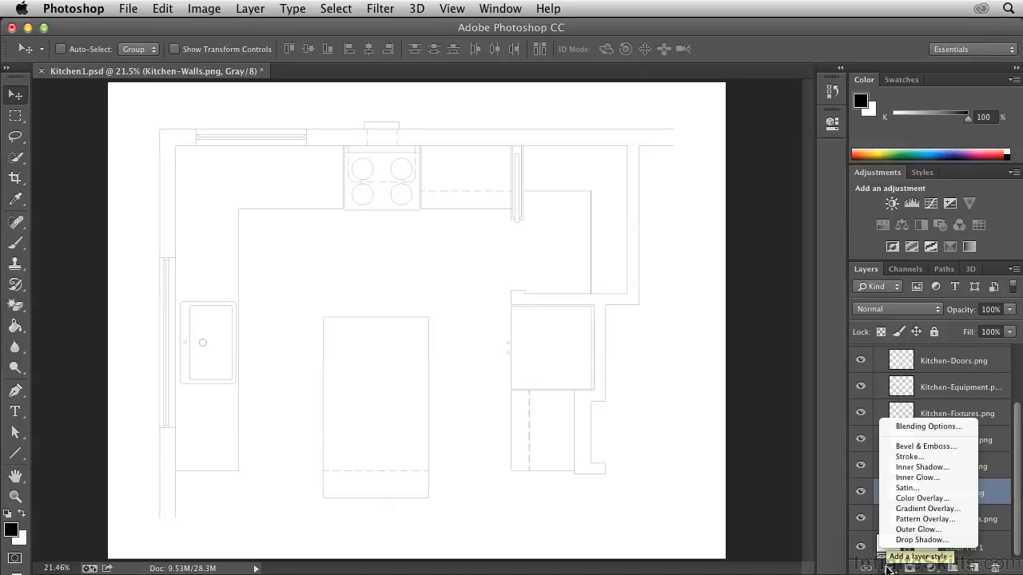
{"action": "left_click", "coordinate": [900, 459]}
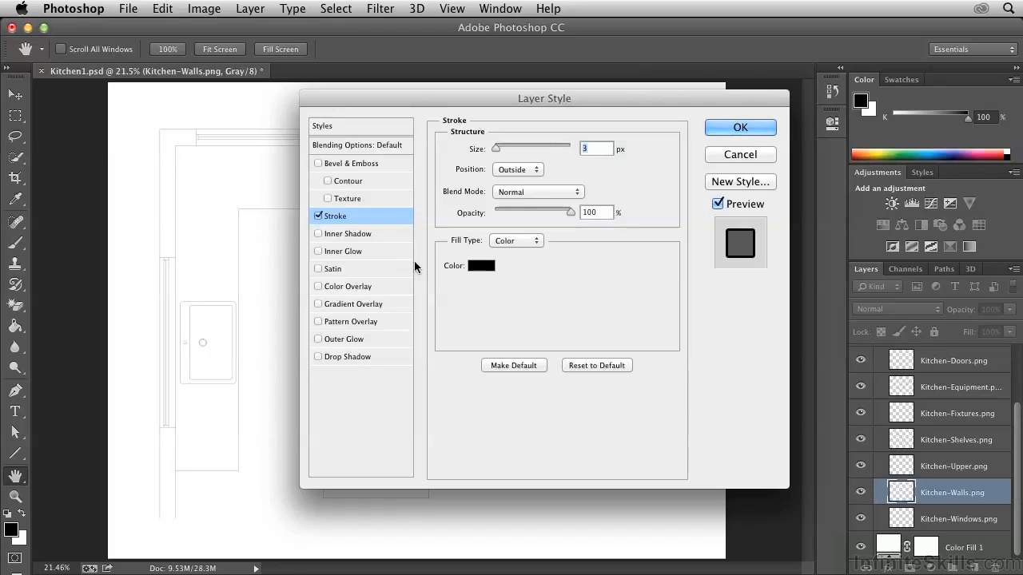
{"action": "left_click", "coordinate": [481, 266]}
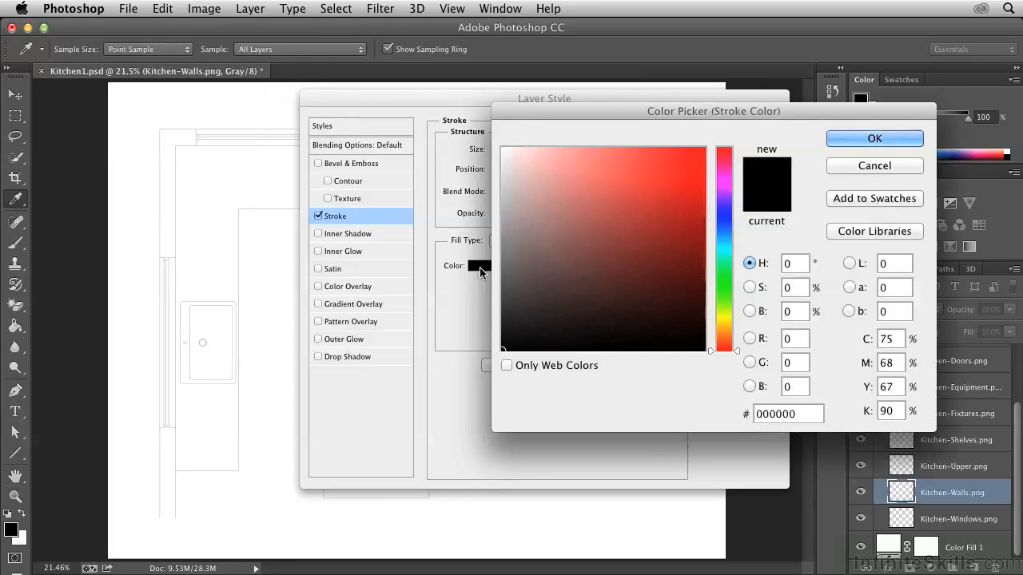
{"action": "left_click_drag", "start_coordinate": [528, 193], "coordinate": [501, 143]}
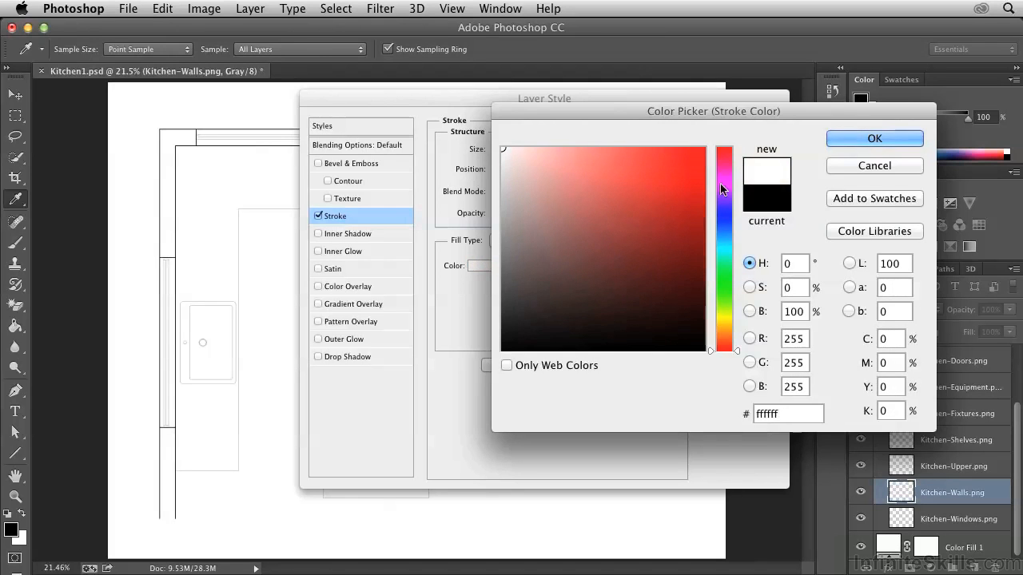
{"action": "left_click", "coordinate": [886, 139]}
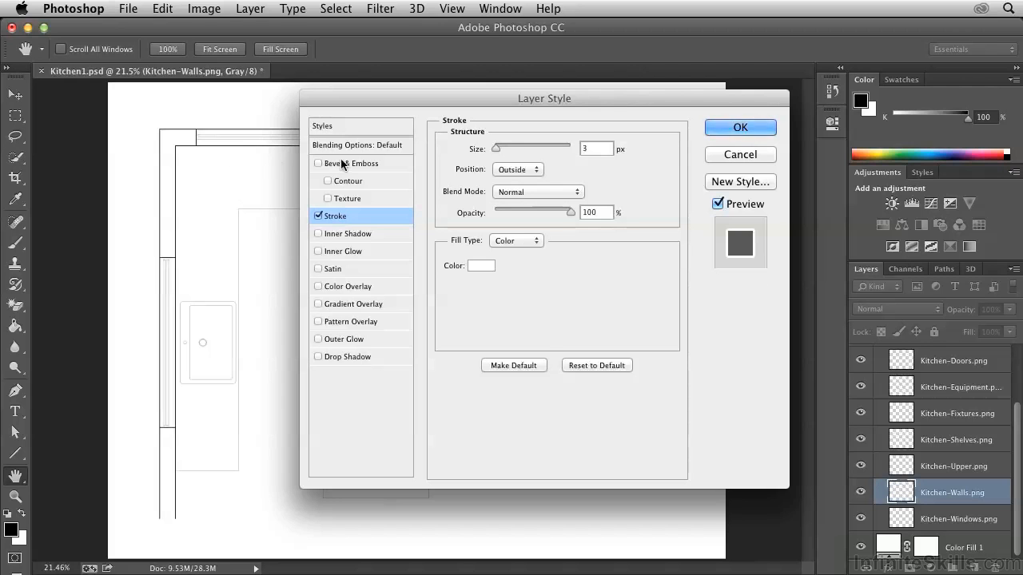
- Set the wall stroke's size to 8 px and its position to Center, and apply the layer style
{"action": "left_click_drag", "start_coordinate": [496, 148], "coordinate": [502, 148]}
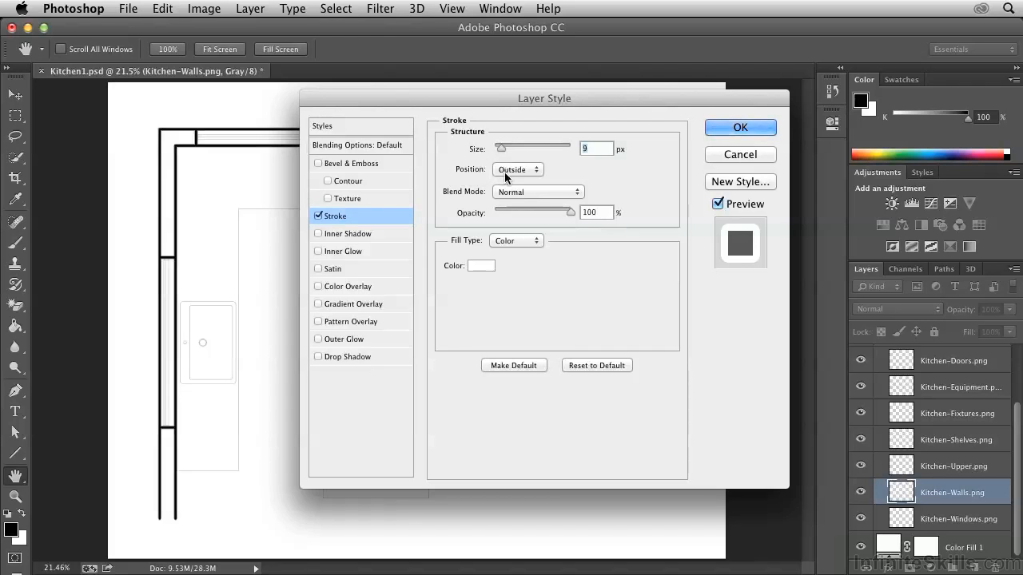
{"action": "left_click", "coordinate": [504, 172]}
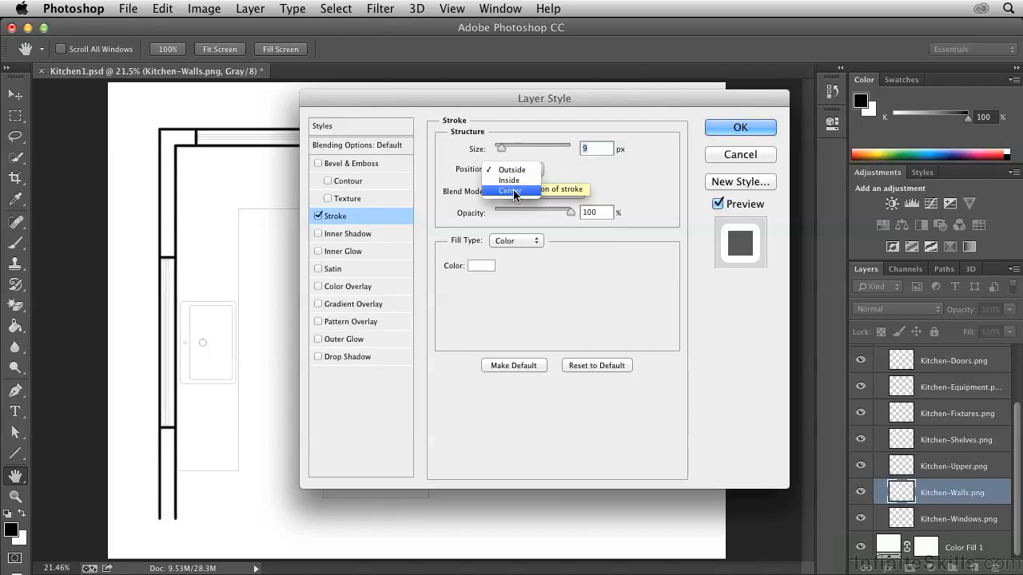
{"action": "left_click", "coordinate": [513, 190]}
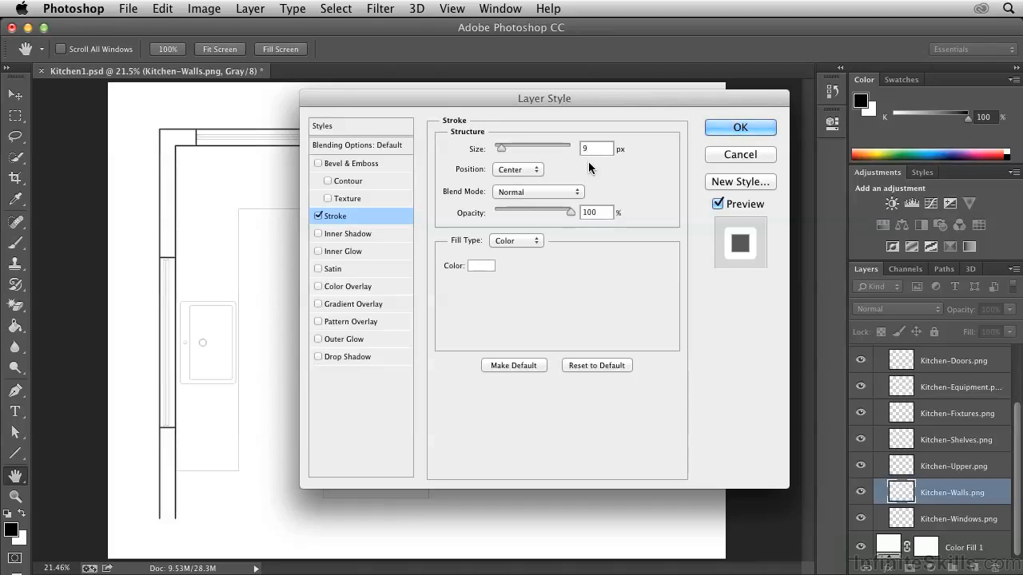
{"action": "key", "text": "Up"}
{"action": "key", "text": "Up"}
{"action": "key", "text": "Up"}
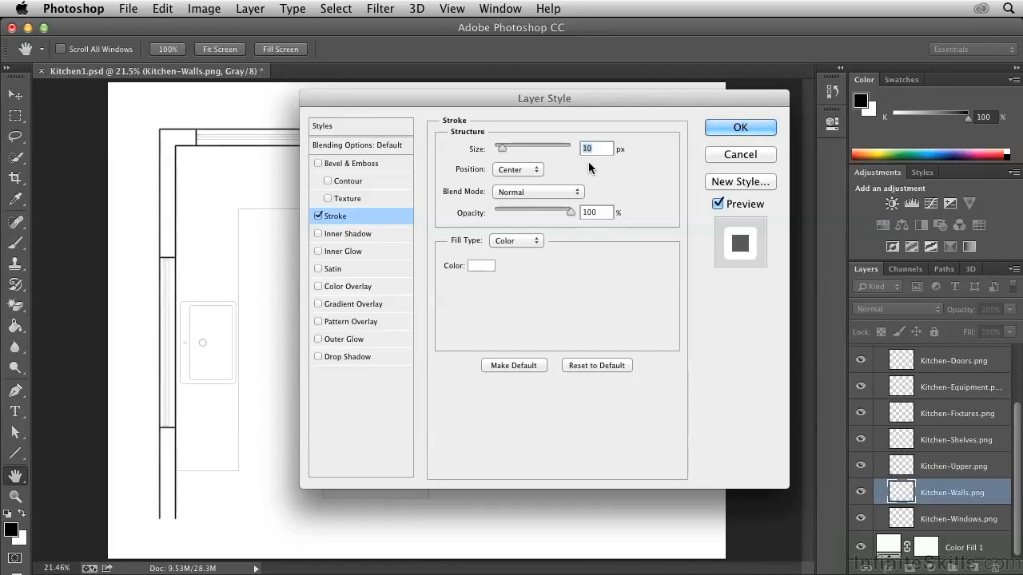
{"action": "key", "text": "Down"}
{"action": "key", "text": "Down"}
{"action": "key", "text": "Down"}
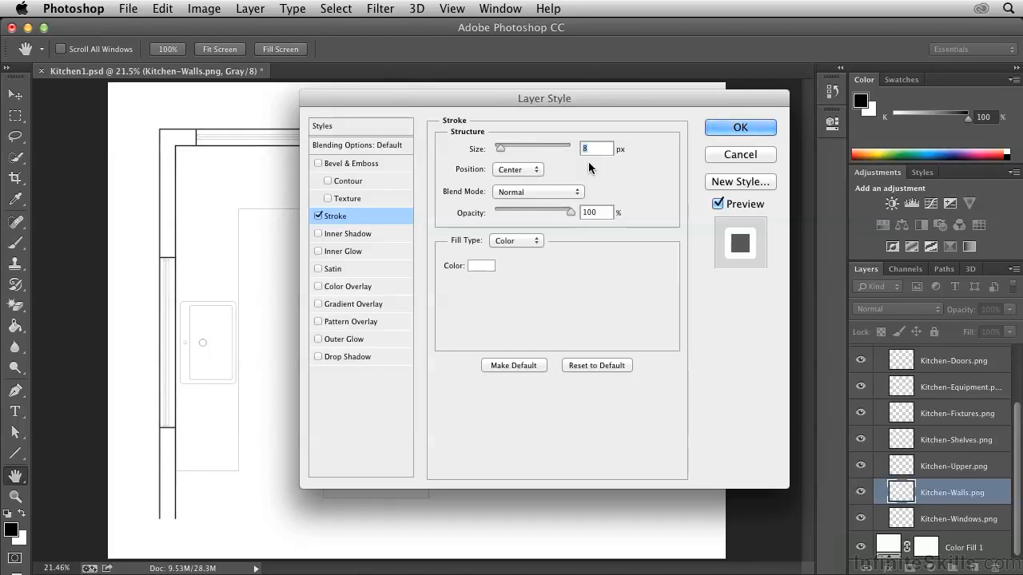
{"action": "key", "text": "Down"}
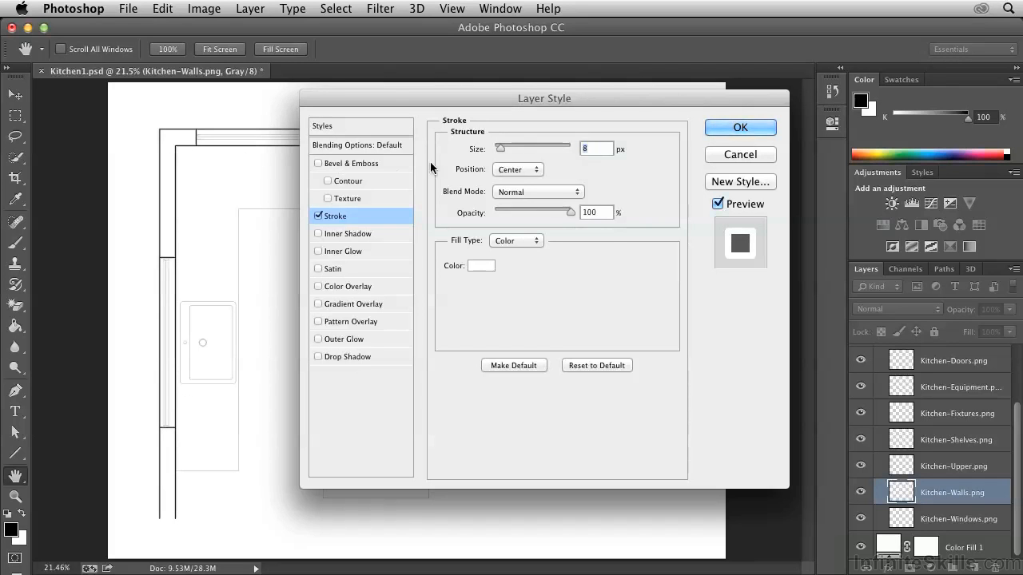
{"action": "left_click", "coordinate": [721, 134]}
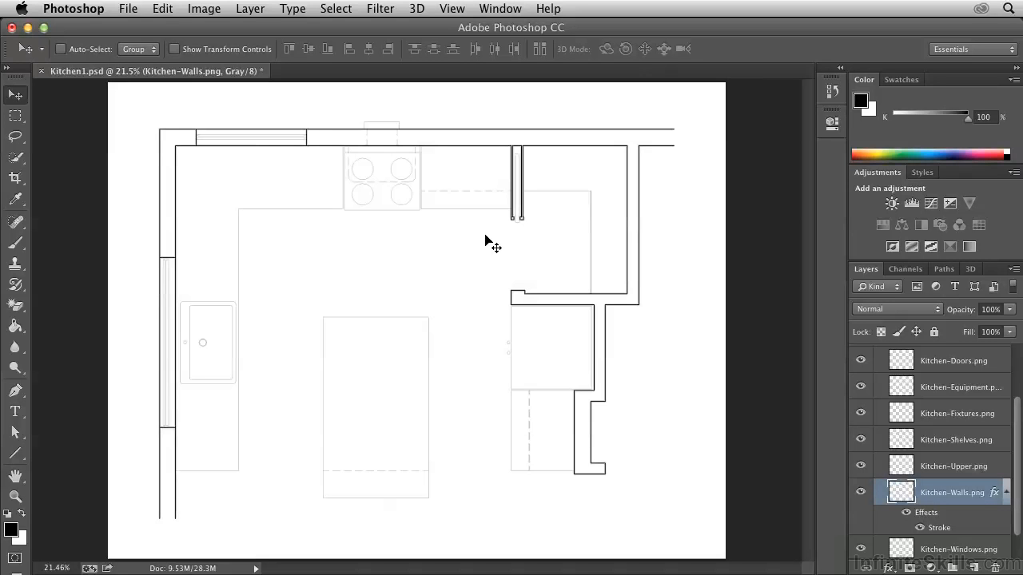
- Collapse the Linework from AutoCAD group and create a new layer named Walls above it
{"action": "left_click_drag", "start_coordinate": [1018, 411], "coordinate": [1017, 362]}
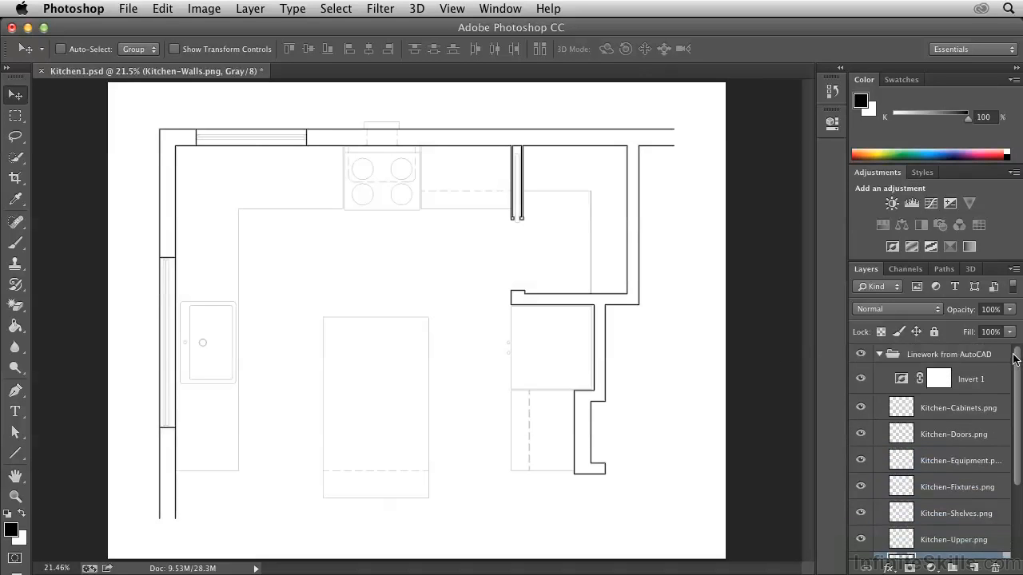
{"action": "left_click", "coordinate": [879, 356]}
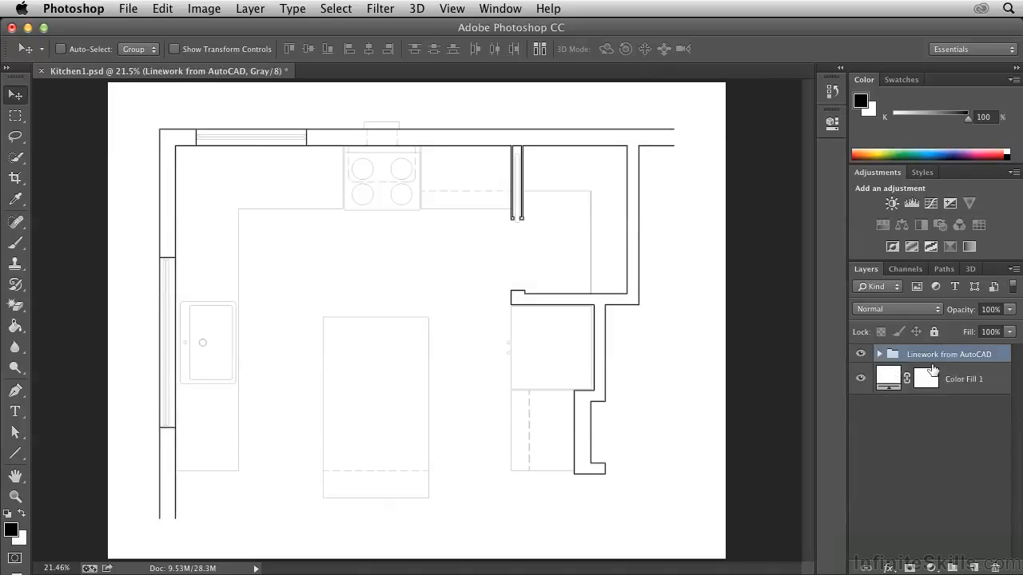
{"action": "left_click", "coordinate": [974, 568]}
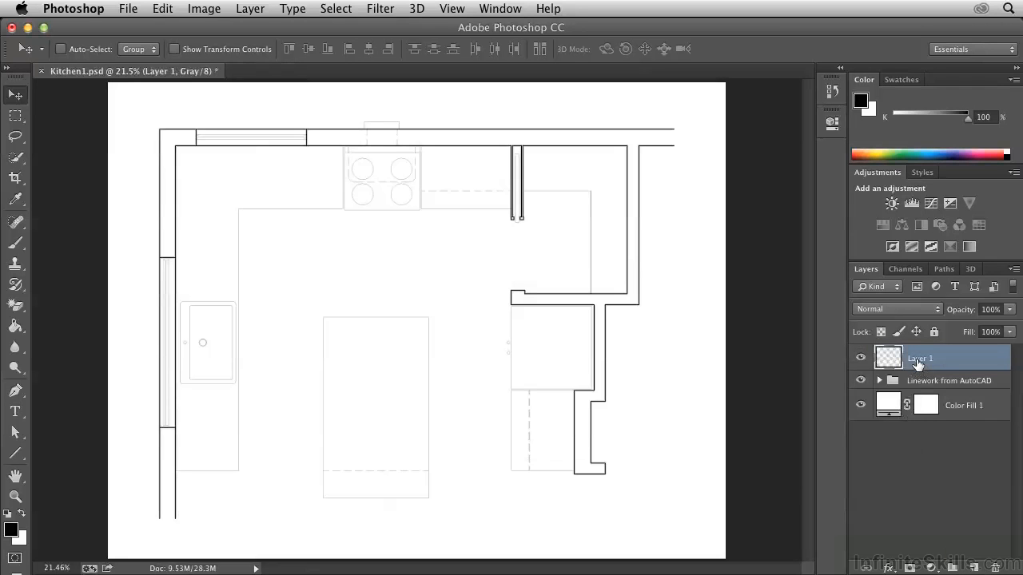
{"action": "double_click", "coordinate": [916, 358]}
{"action": "type", "text": "Walls"}
{"action": "key", "text": "Return"}
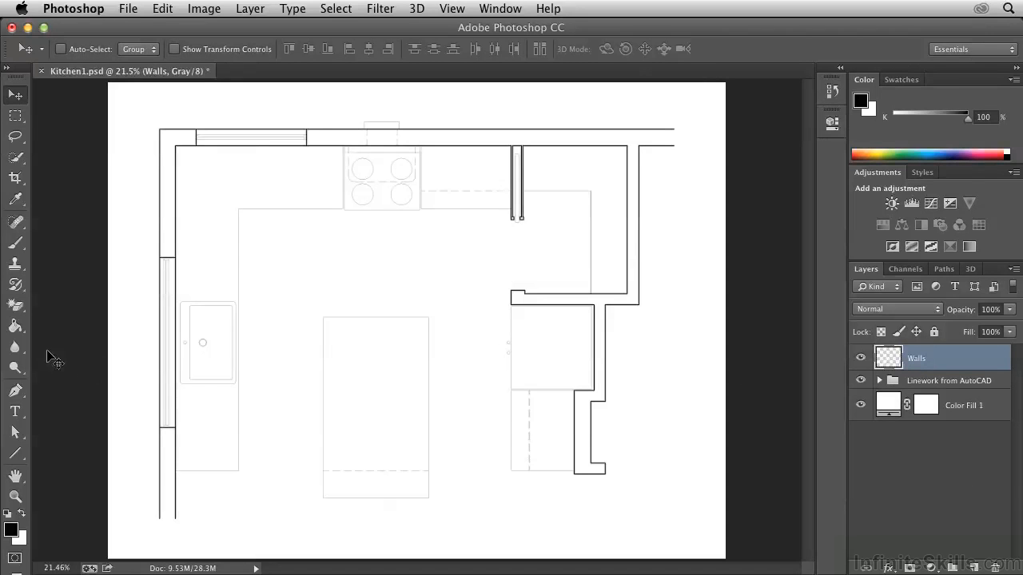
- Fill the enclosed upper-left corner wall between the two windows with black on the Walls layer, using the Paint Bucket tool
{"action": "left_click", "coordinate": [19, 331]}
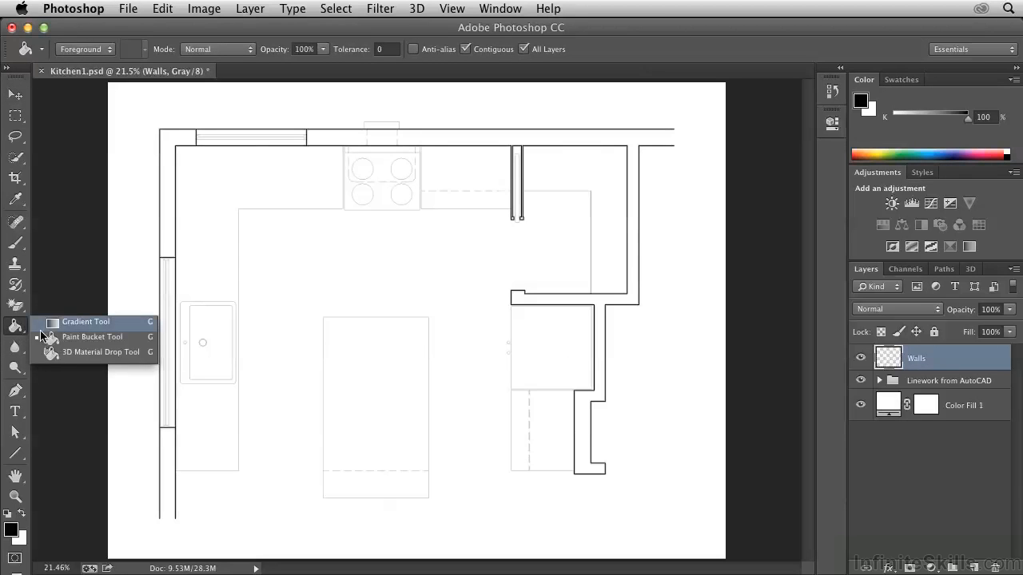
{"action": "left_click", "coordinate": [64, 336]}
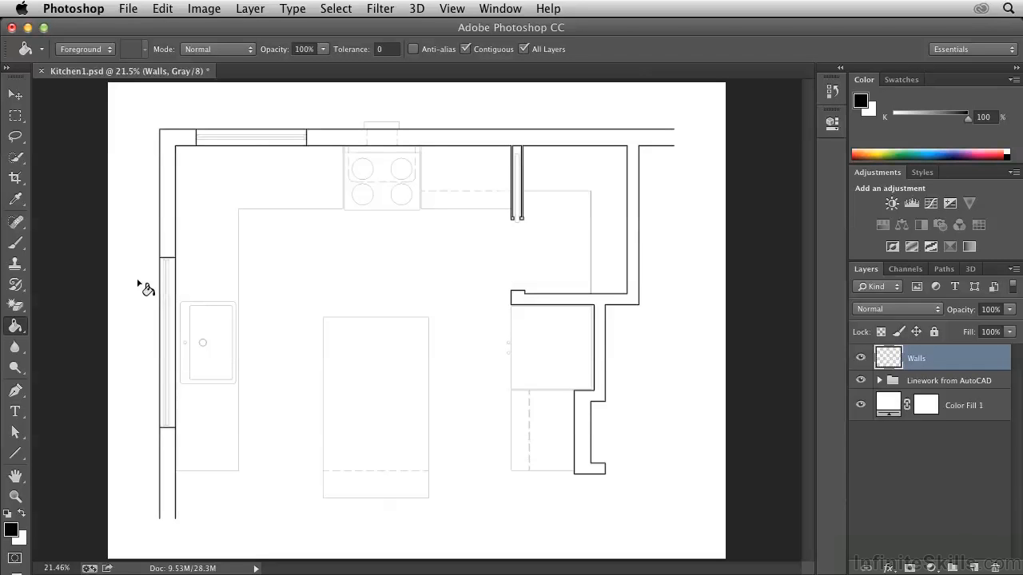
{"action": "left_click", "coordinate": [168, 203]}
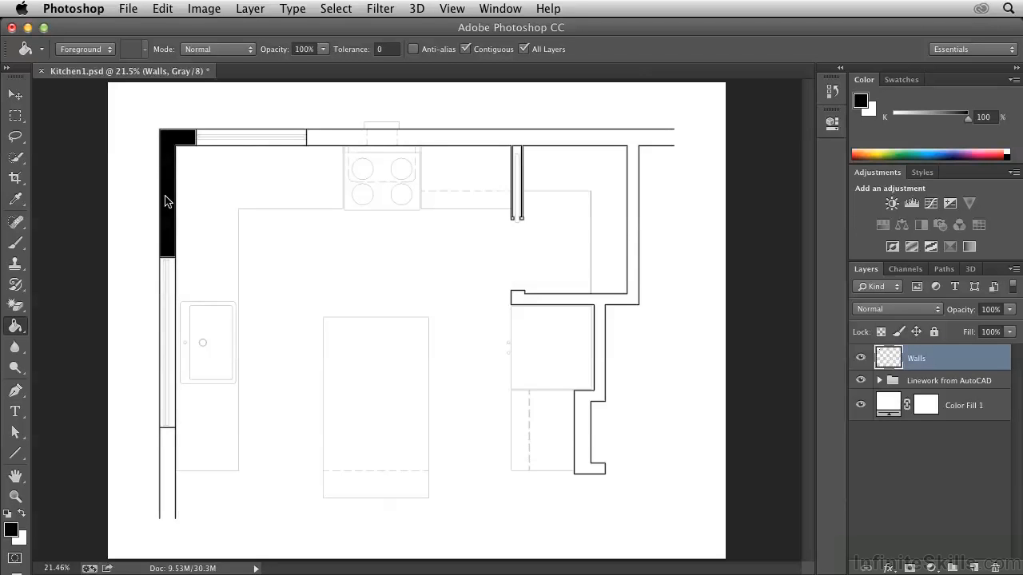
- Try to fill the open-ended upper wall to the right of the window with black, and undo that fill
{"action": "left_click", "coordinate": [331, 140]}
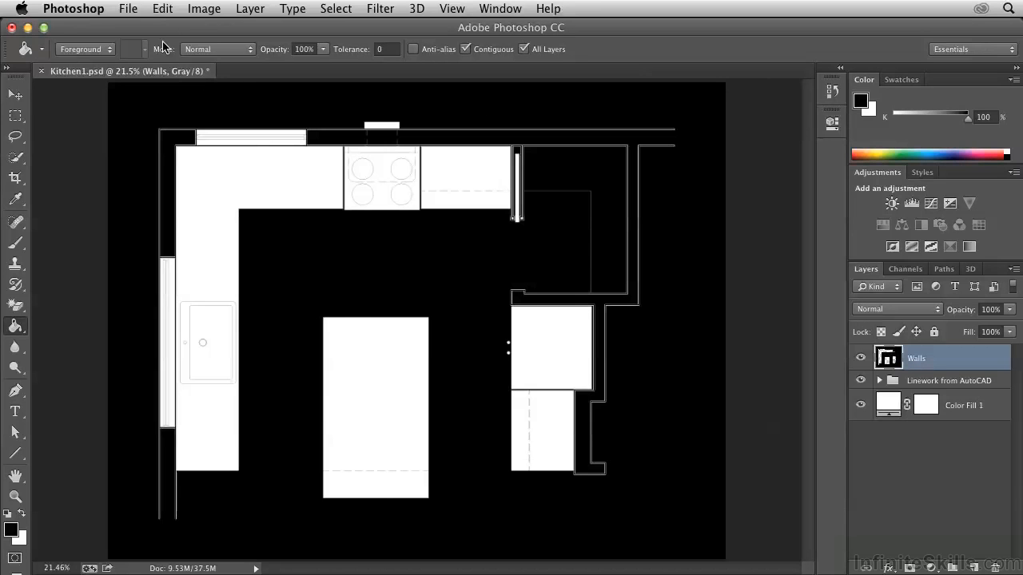
{"action": "left_click", "coordinate": [164, 8]}
{"action": "left_click", "coordinate": [166, 28]}
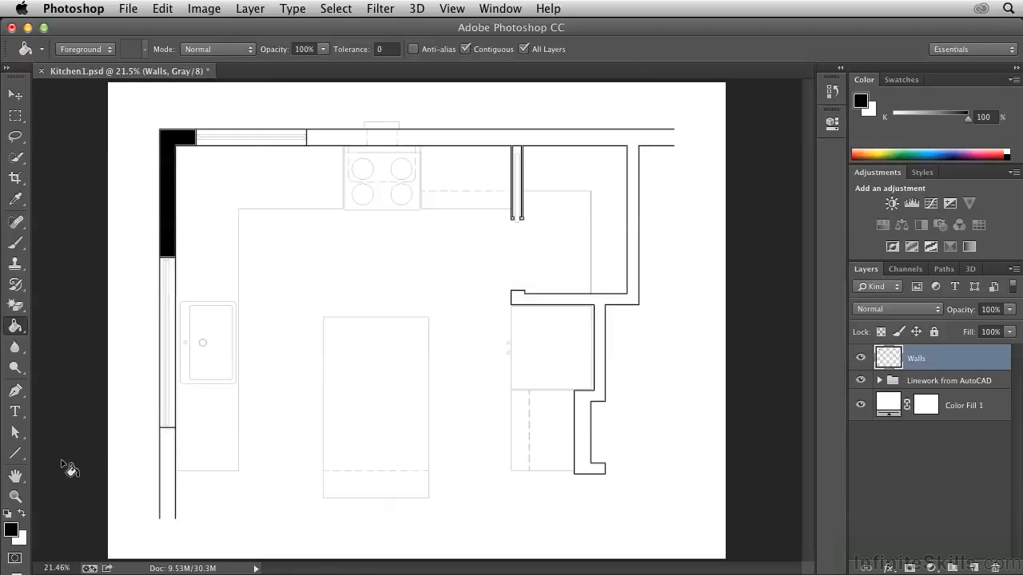
- Draw a black 1 px vertical line shape about 160 px tall across the open right end of the upper wall
{"action": "left_click", "coordinate": [15, 453]}
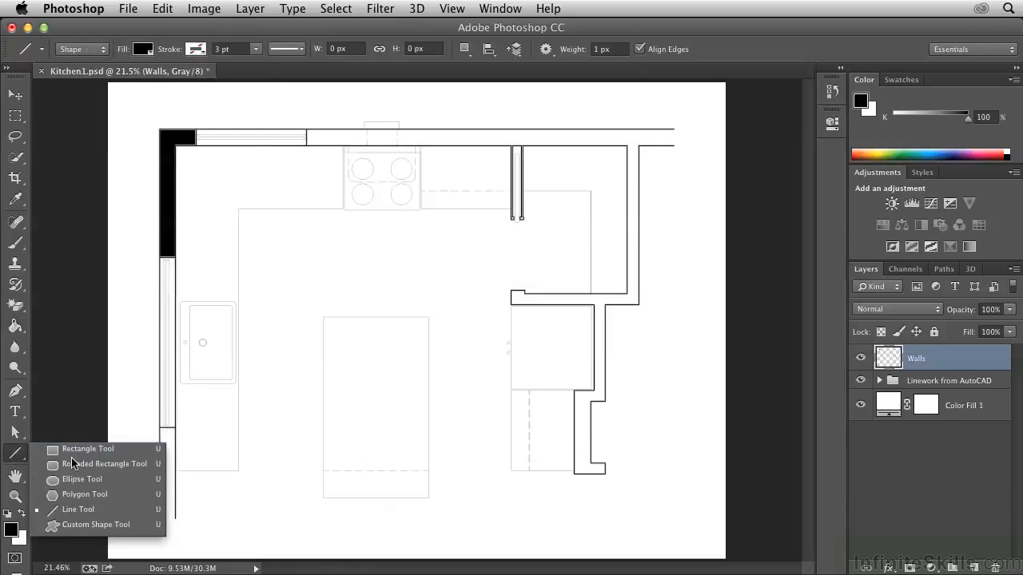
{"action": "left_click", "coordinate": [79, 510]}
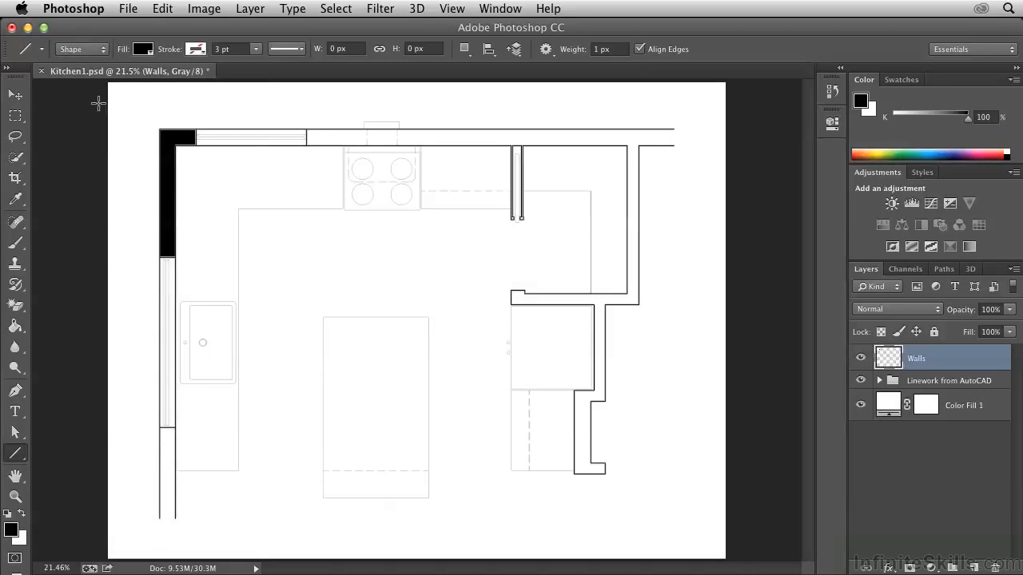
{"action": "left_click", "coordinate": [76, 51]}
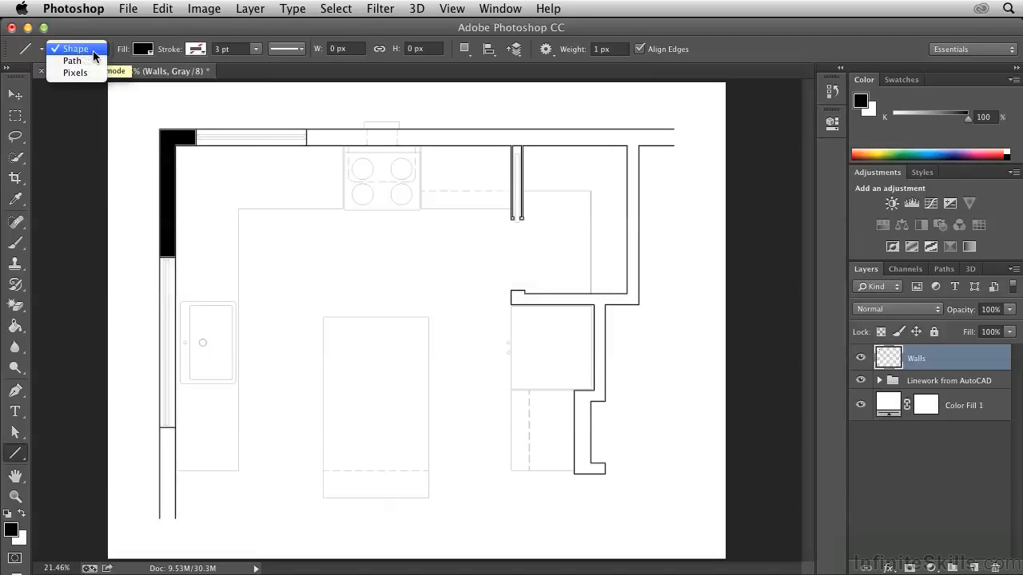
{"action": "left_click", "coordinate": [93, 50]}
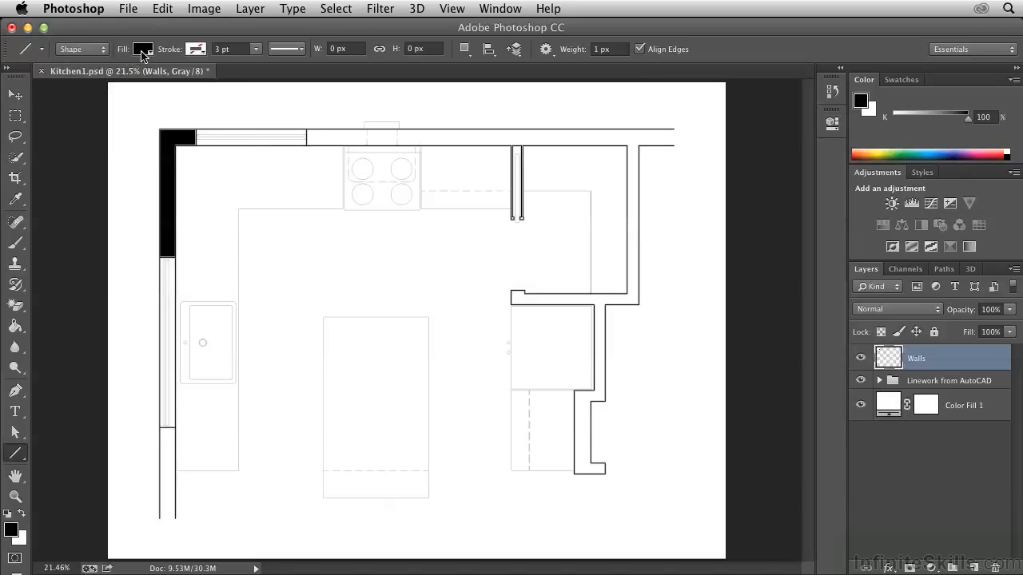
{"action": "left_click", "coordinate": [143, 51]}
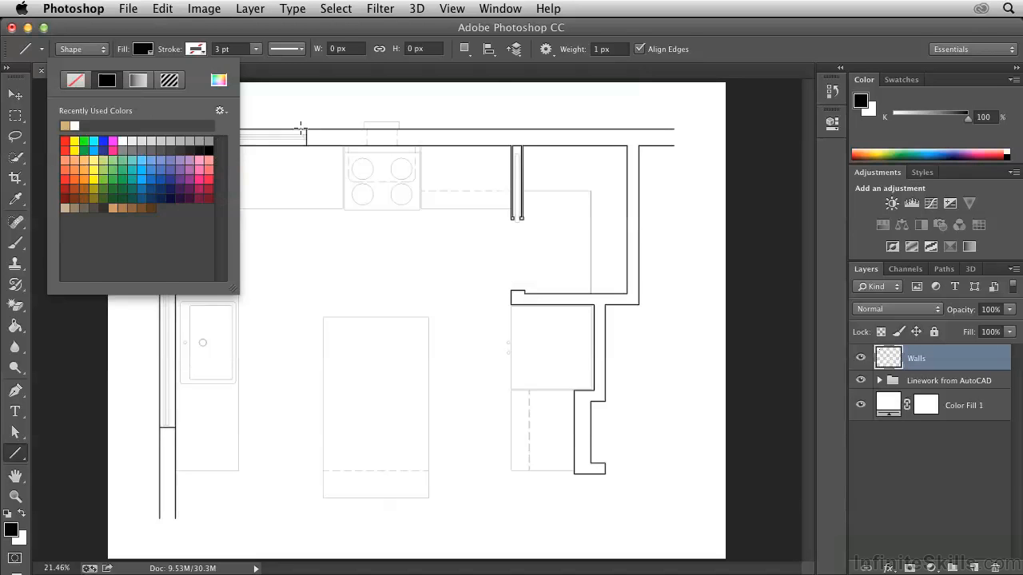
{"action": "left_click", "coordinate": [589, 58]}
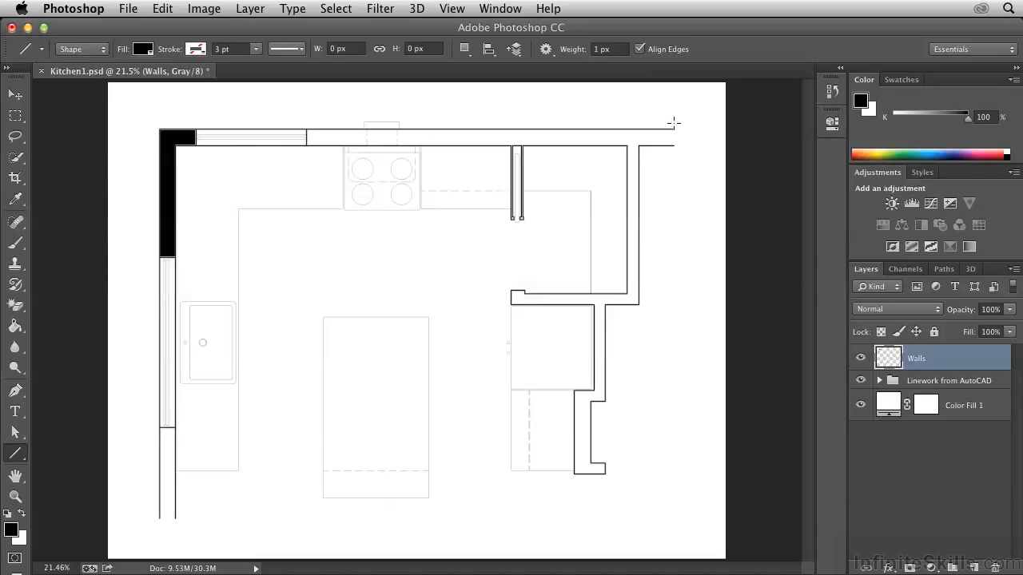
{"action": "left_click_drag", "start_coordinate": [672, 124], "coordinate": [666, 155]}
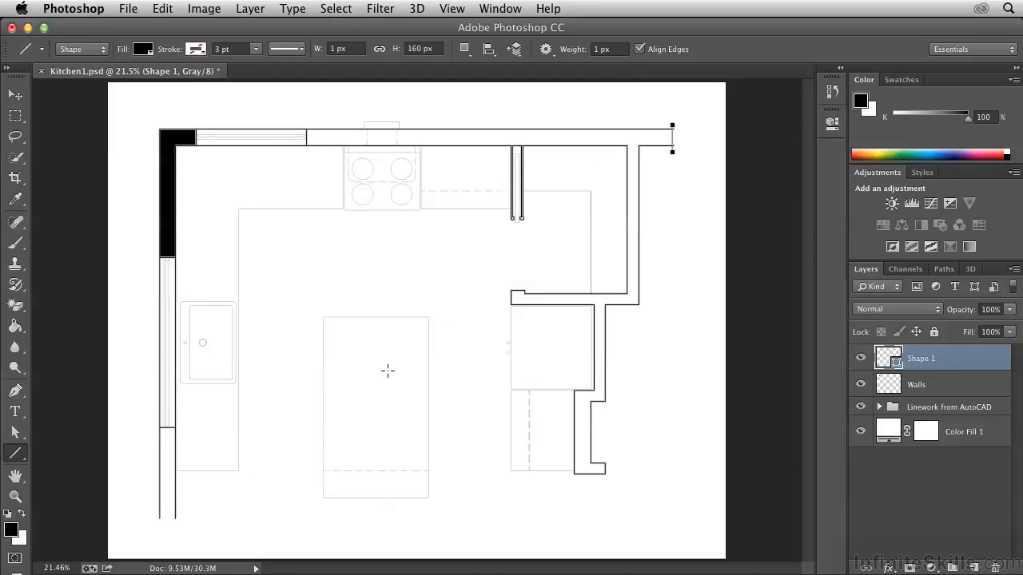
- Using Combine Shapes, add a horizontal line across the open lower end of the left wall, and toggle the shape layer's visibility to check both lines
{"action": "left_click", "coordinate": [465, 52]}
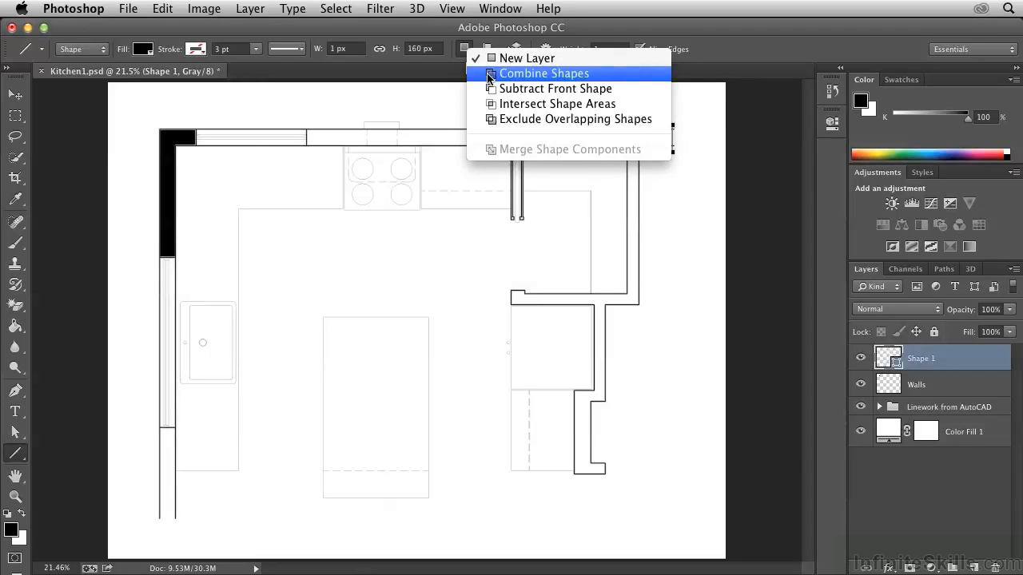
{"action": "left_click", "coordinate": [488, 78]}
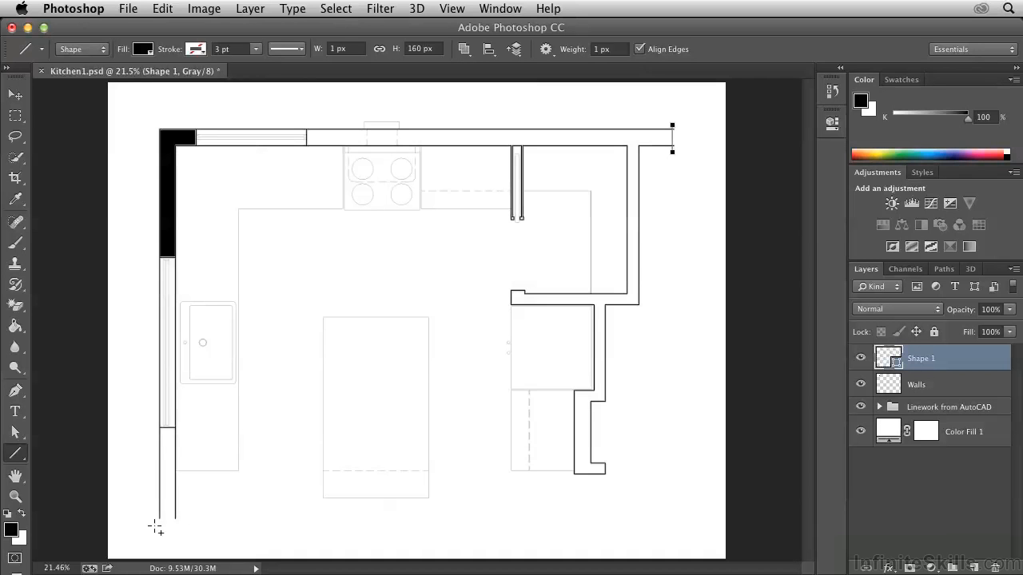
{"action": "left_click_drag", "start_coordinate": [154, 518], "coordinate": [188, 516]}
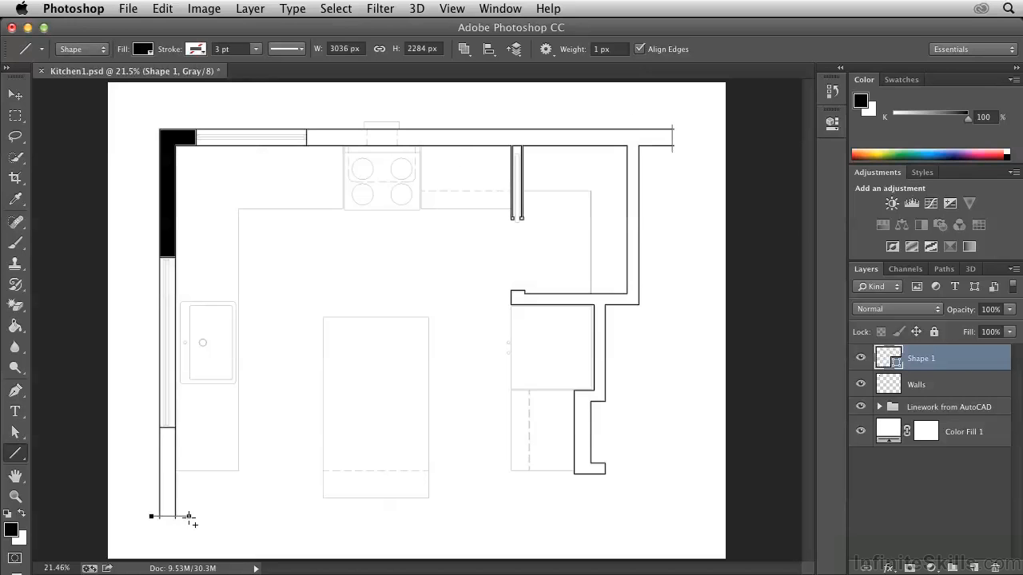
{"action": "left_click", "coordinate": [860, 361]}
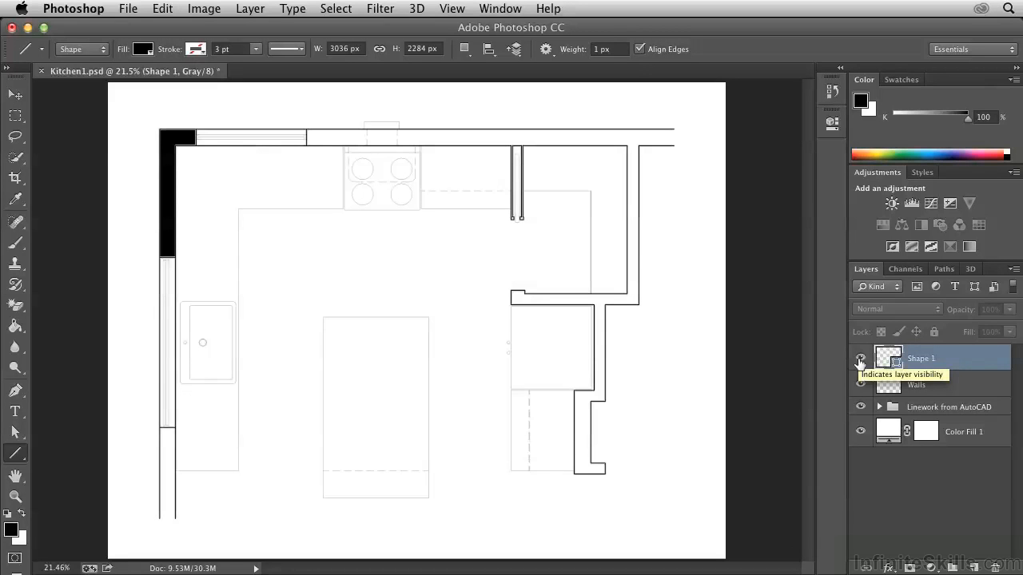
{"action": "left_click", "coordinate": [860, 361]}
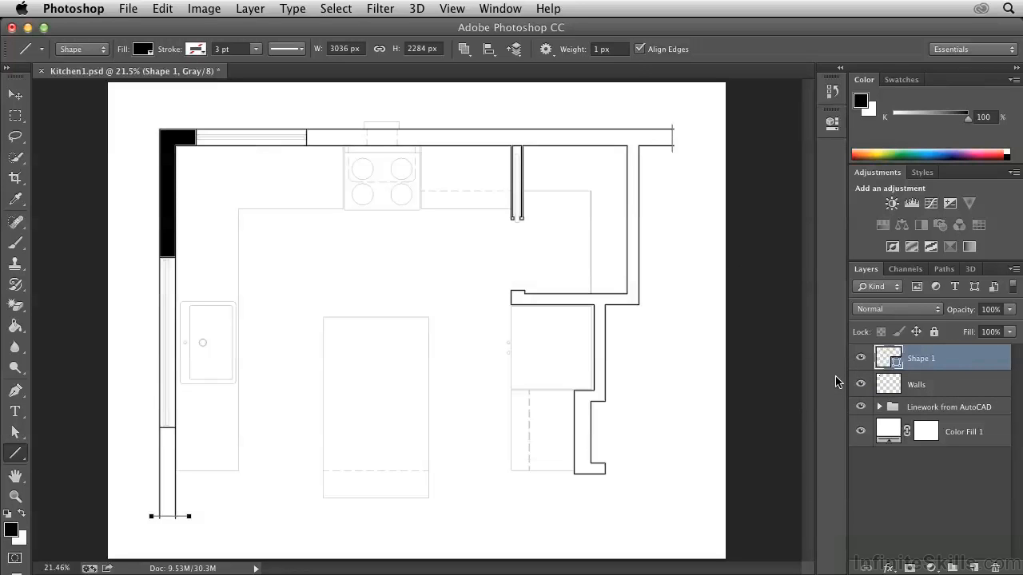
- Fill the right-hand wall run and the lower-left wall with black on the Walls layer, and hide the Shape 1 layer
{"action": "left_click", "coordinate": [893, 388]}
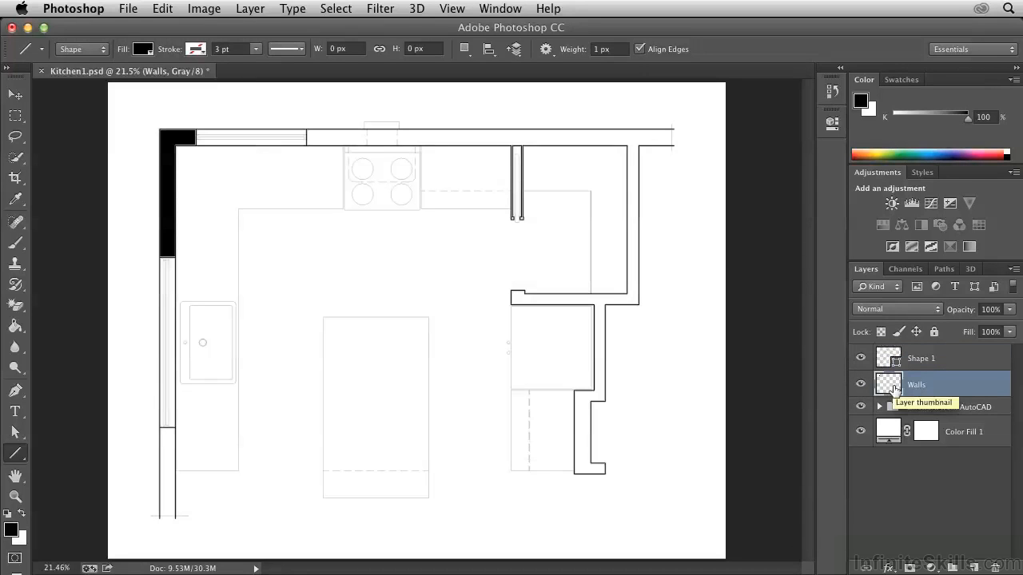
{"action": "left_click", "coordinate": [14, 326]}
{"action": "left_click", "coordinate": [352, 143]}
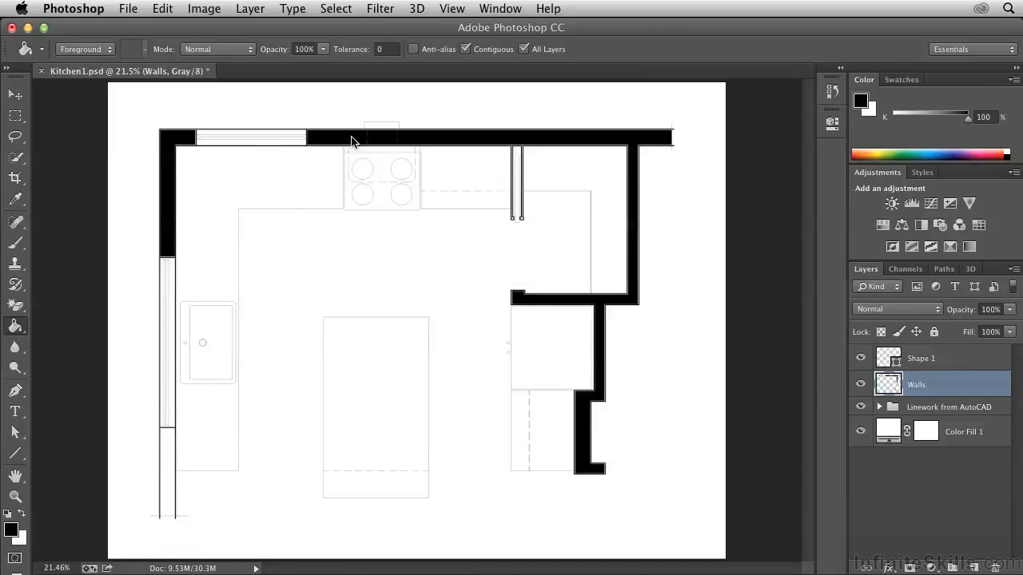
{"action": "left_click", "coordinate": [169, 477]}
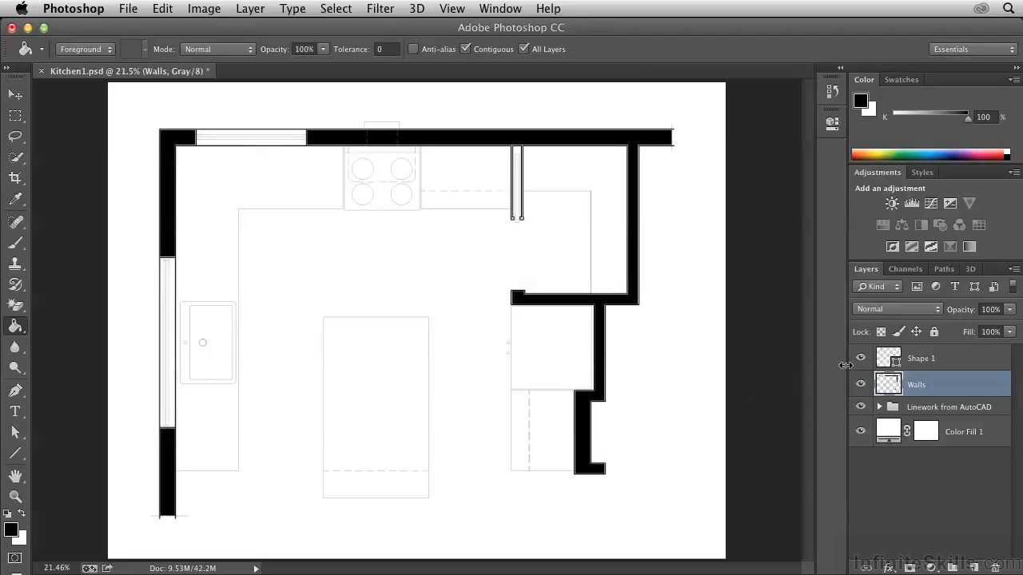
{"action": "left_click", "coordinate": [861, 359]}
- Add a Color Overlay effect to the Walls layer using the dark red colour #652f2f at 100% opacity
{"action": "left_click", "coordinate": [888, 568]}
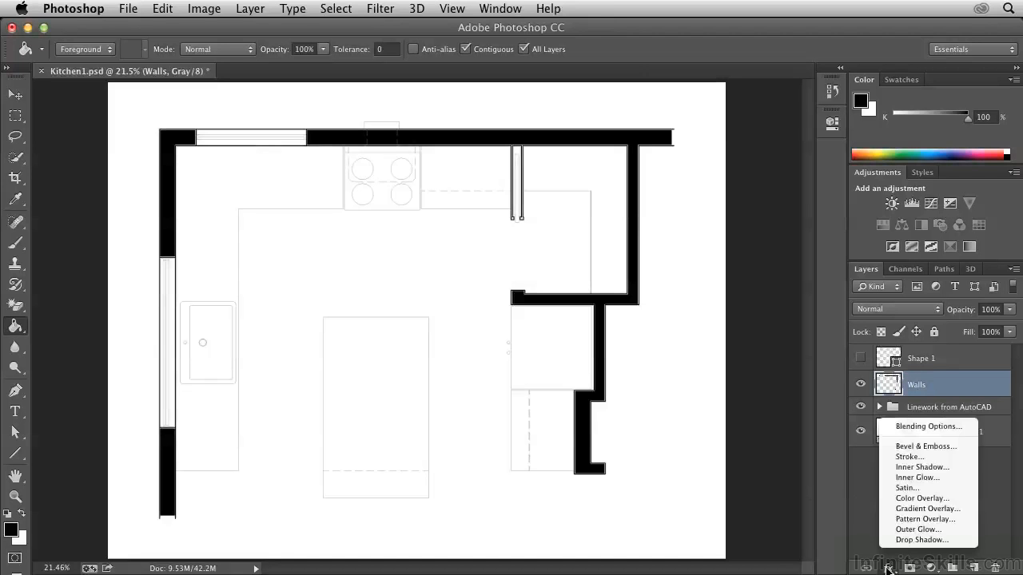
{"action": "left_click", "coordinate": [909, 499]}
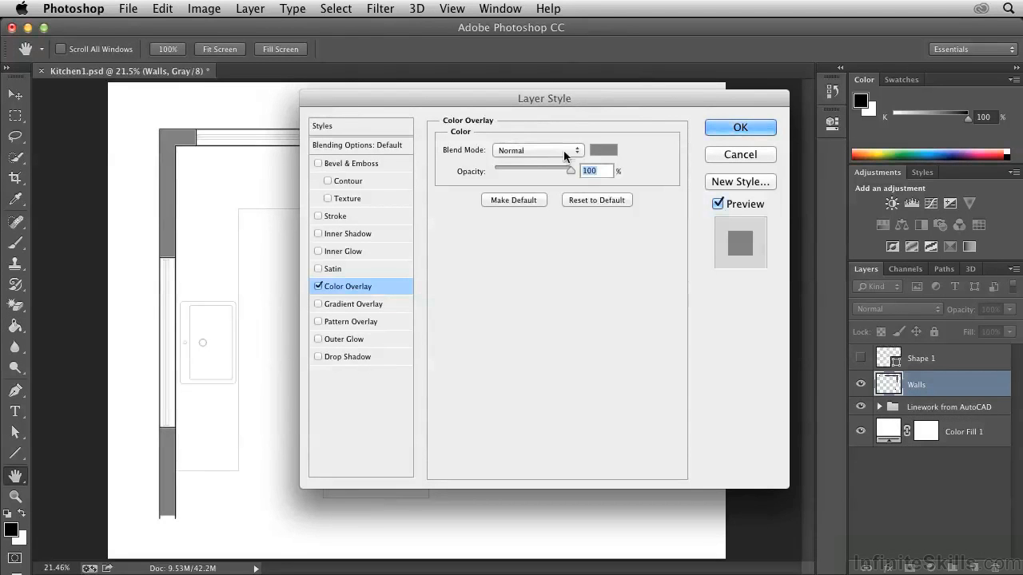
{"action": "left_click", "coordinate": [601, 152]}
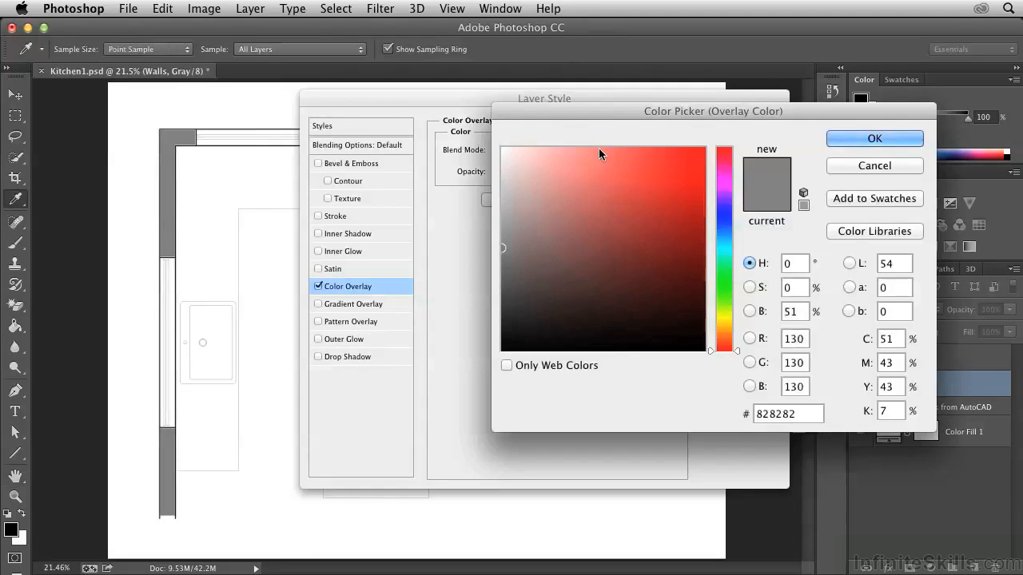
{"action": "left_click", "coordinate": [613, 271]}
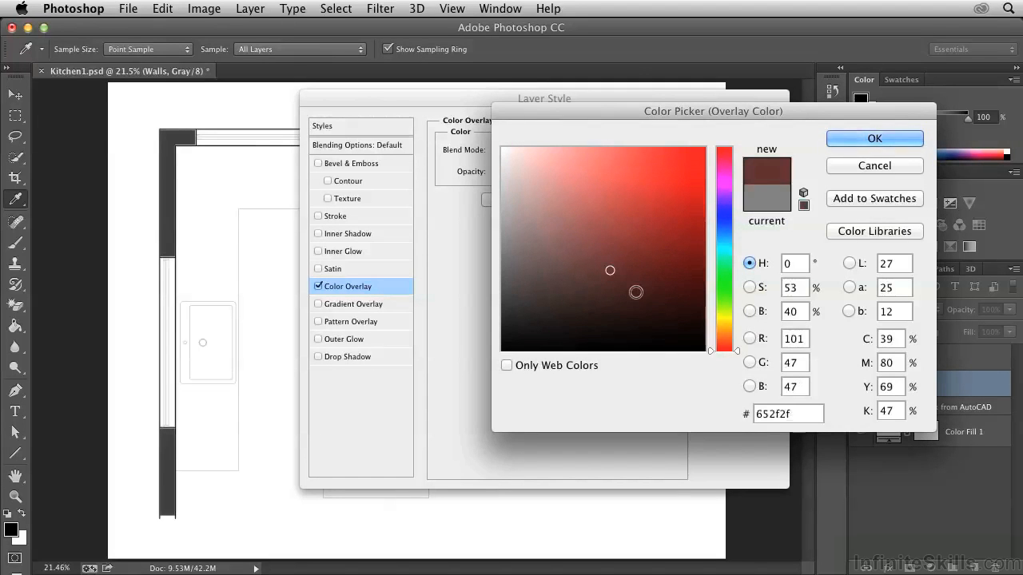
{"action": "left_click", "coordinate": [841, 139]}
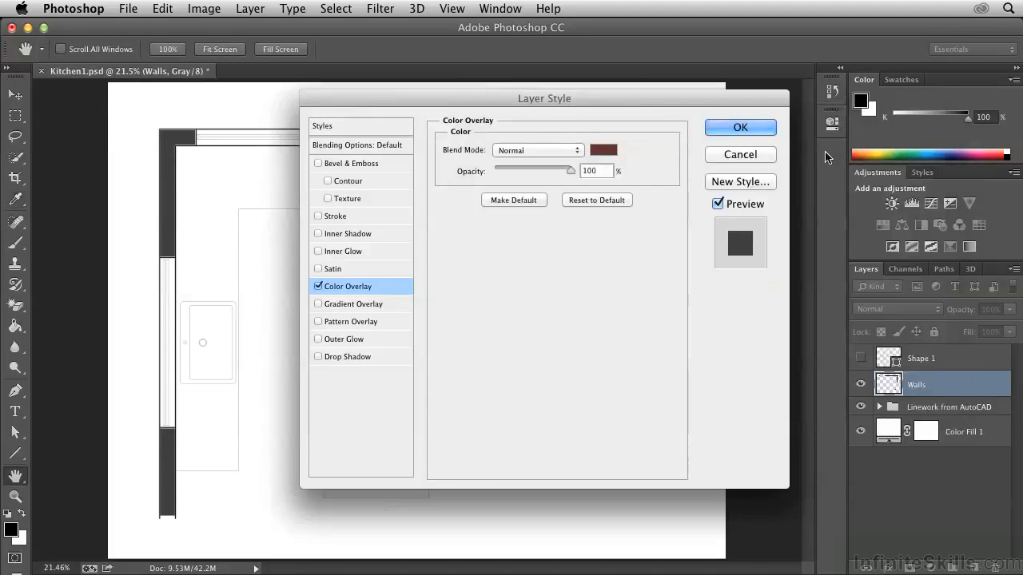
{"action": "left_click", "coordinate": [727, 133]}
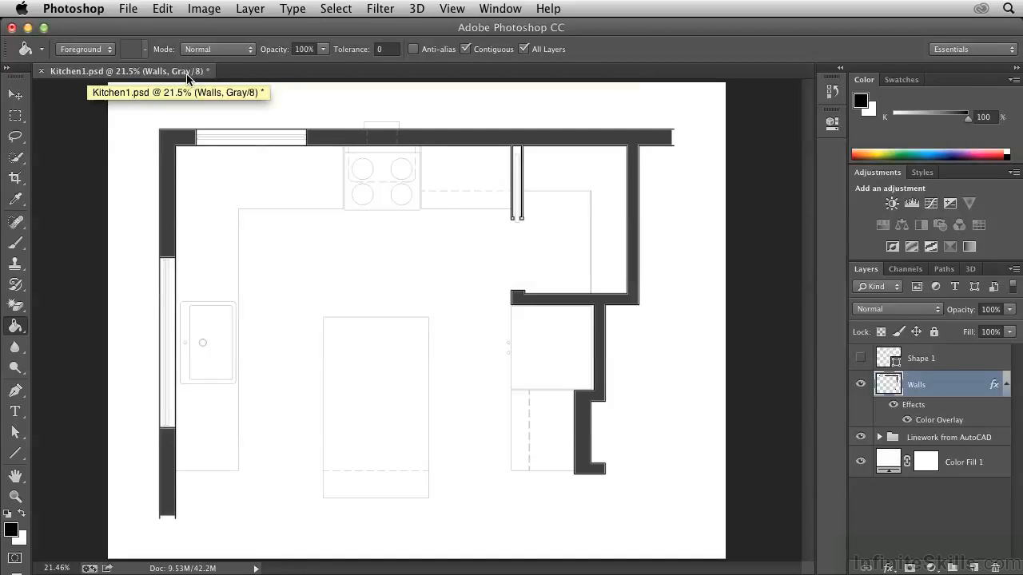
- Convert the document from grayscale to RGB Color mode without merging the layers
{"action": "left_click", "coordinate": [203, 10]}
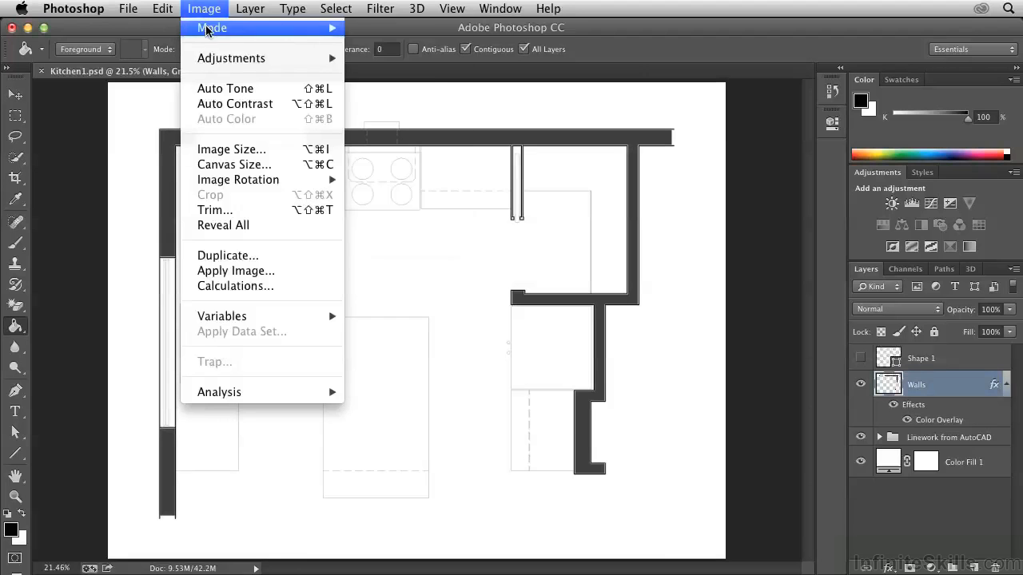
{"action": "mouse_move", "coordinate": [208, 31]}
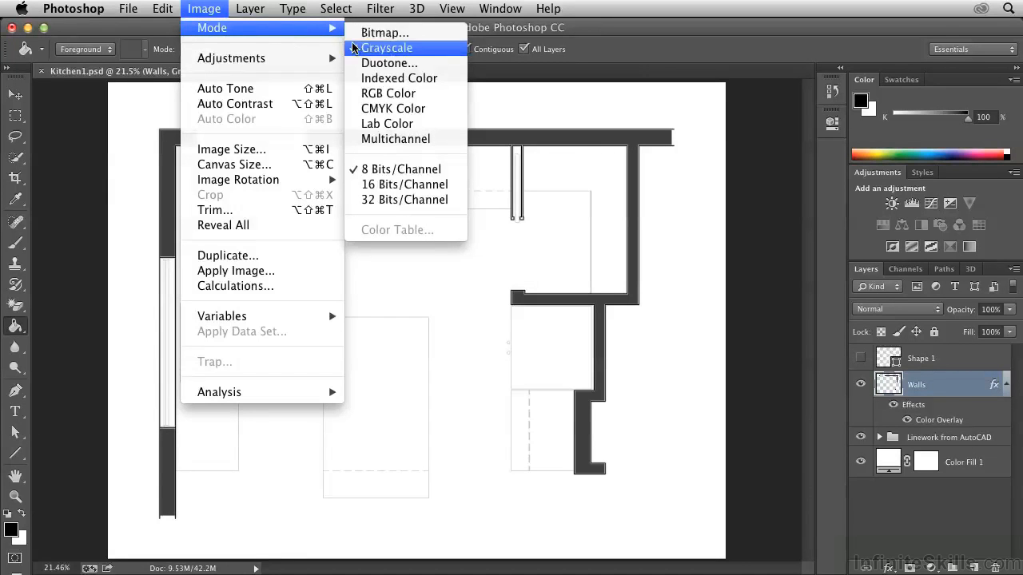
{"action": "left_click", "coordinate": [371, 95]}
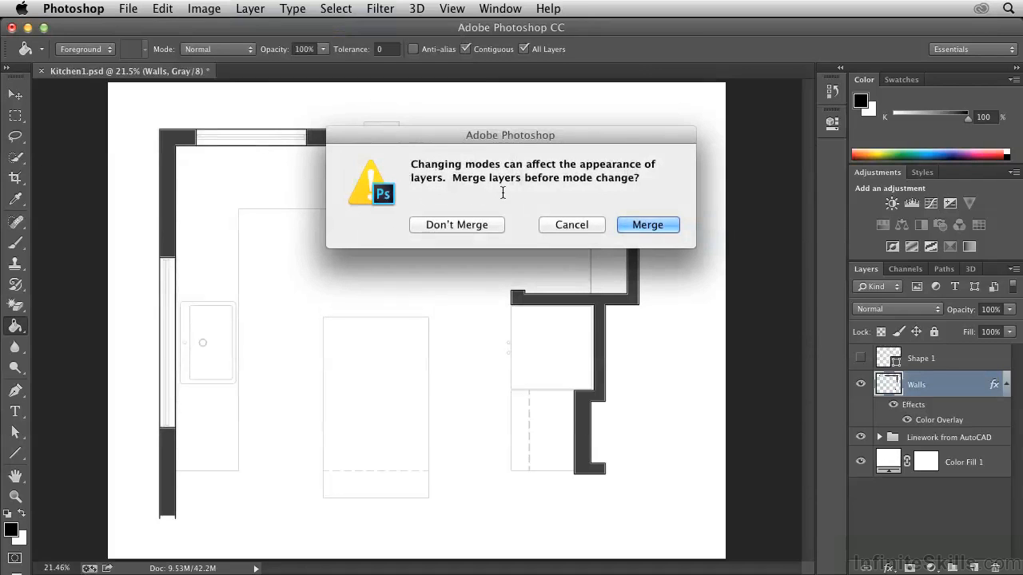
{"action": "left_click", "coordinate": [459, 226]}
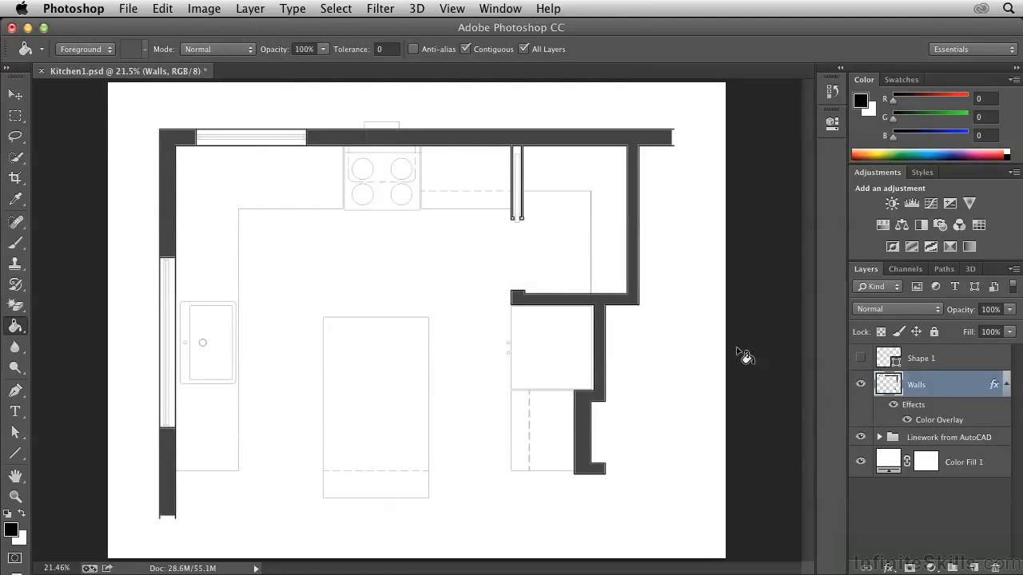
- Set the Walls layer's Color Overlay to dark red #682e2e
{"action": "double_click", "coordinate": [927, 426]}
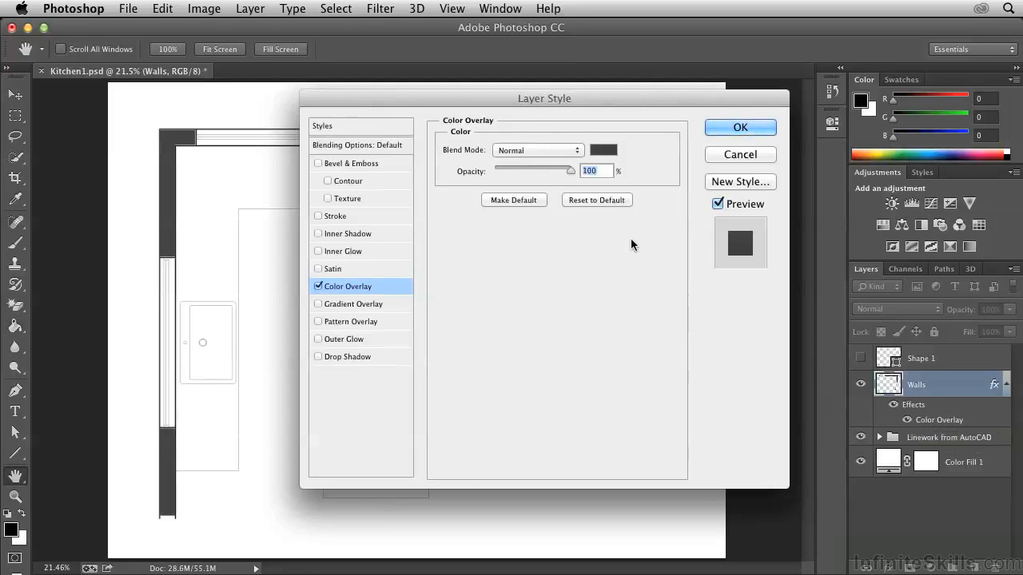
{"action": "left_click", "coordinate": [603, 150]}
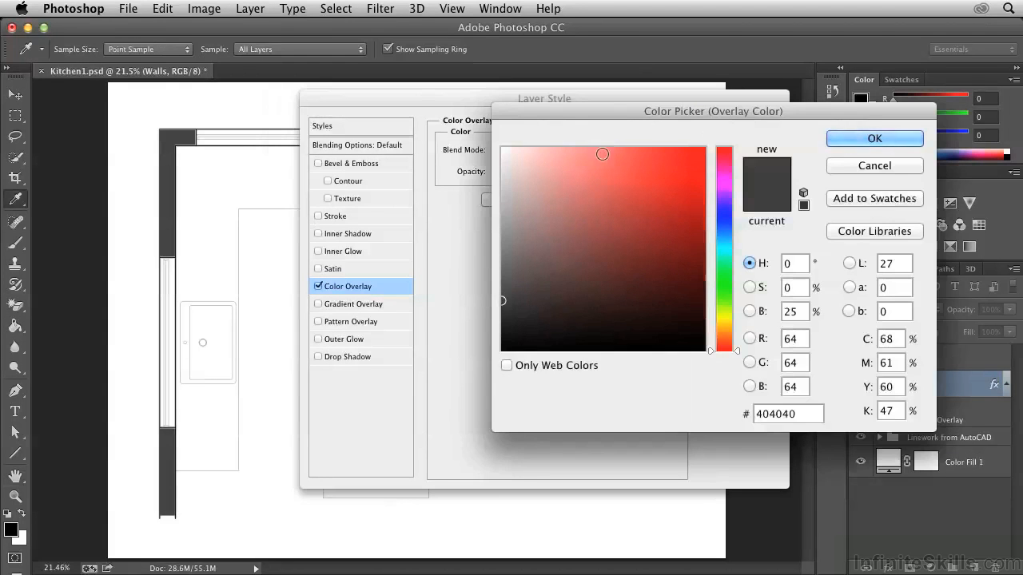
{"action": "left_click", "coordinate": [616, 268]}
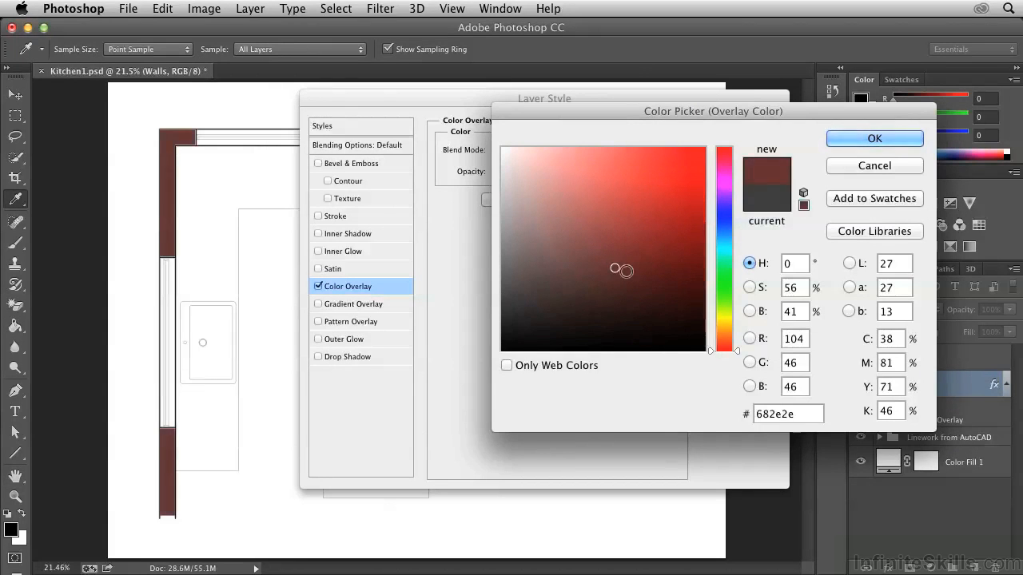
{"action": "left_click", "coordinate": [858, 140]}
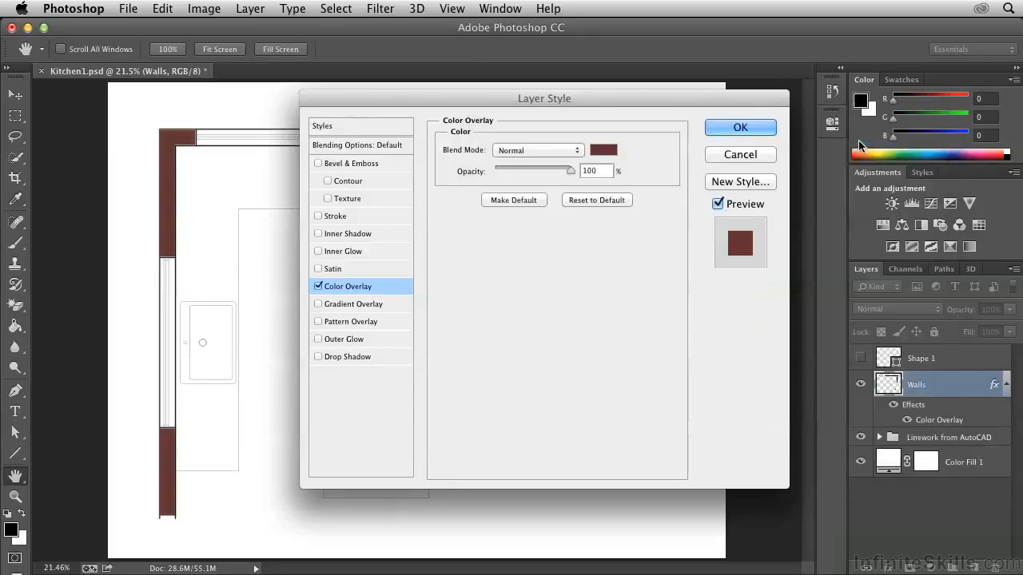
{"action": "left_click", "coordinate": [718, 131]}
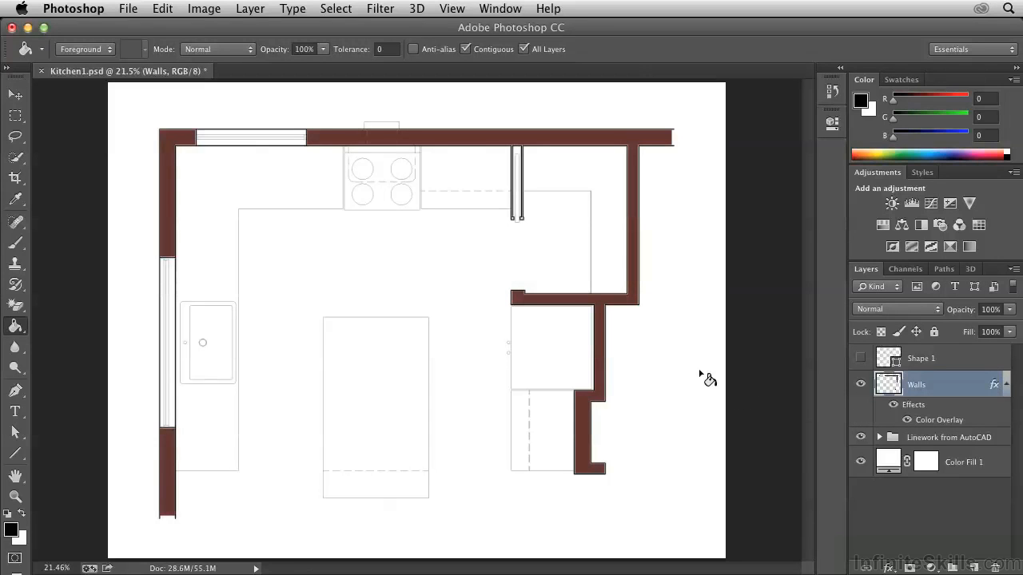
- Shift the Walls layer's Color Overlay hue to 32°, for the brown #684d2e
{"action": "double_click", "coordinate": [925, 421]}
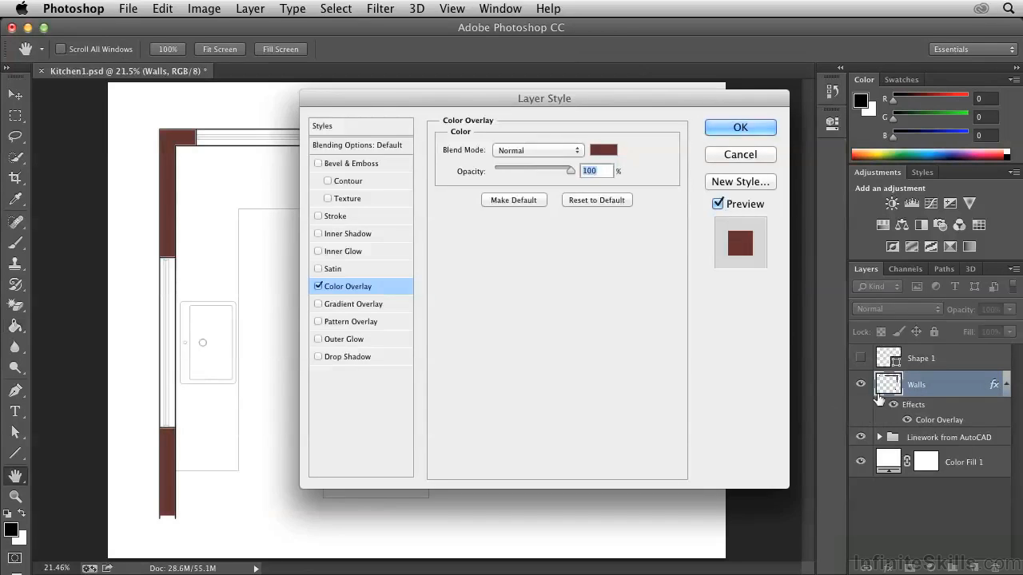
{"action": "left_click", "coordinate": [611, 157]}
{"action": "left_click_drag", "start_coordinate": [734, 344], "coordinate": [725, 334]}
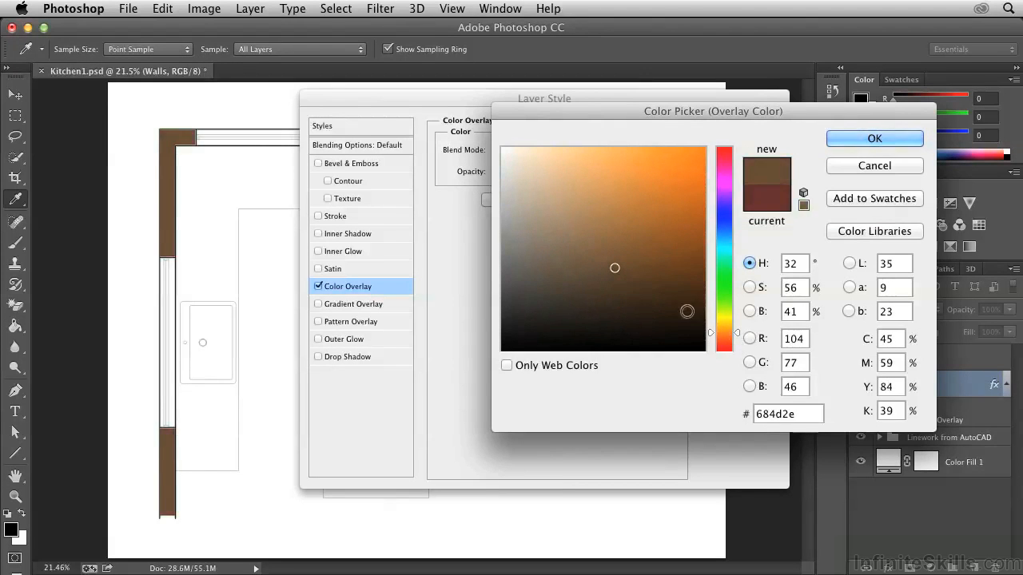
{"action": "left_click", "coordinate": [875, 138]}
{"action": "left_click", "coordinate": [737, 136]}
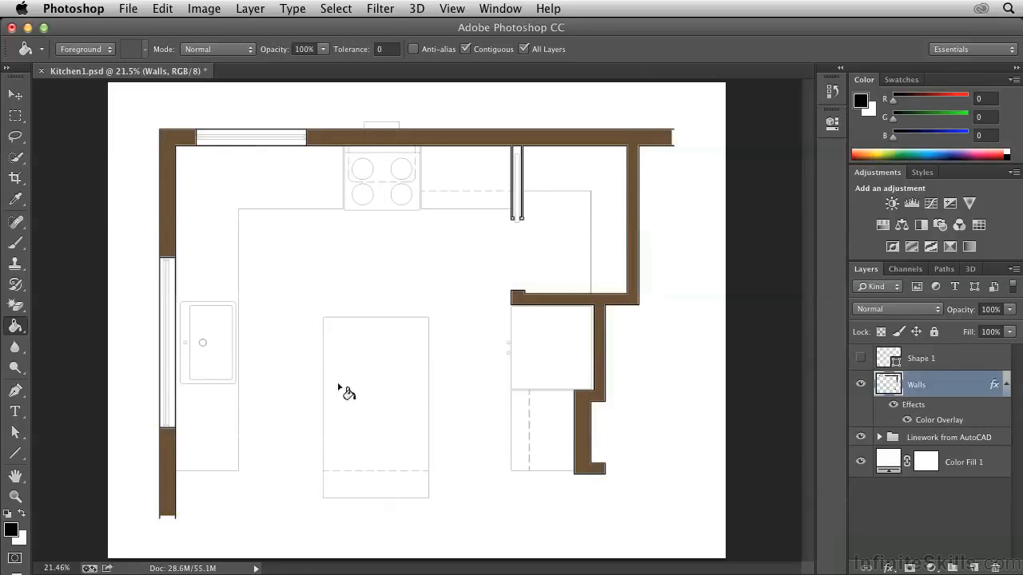
- Inspect the wall outlines up close, and hide the Stroke effect of the Kitchen-Walls.png layer in the Linework from AutoCAD group
{"action": "left_click", "coordinate": [14, 500]}
{"action": "left_click_drag", "start_coordinate": [631, 294], "coordinate": [760, 331]}
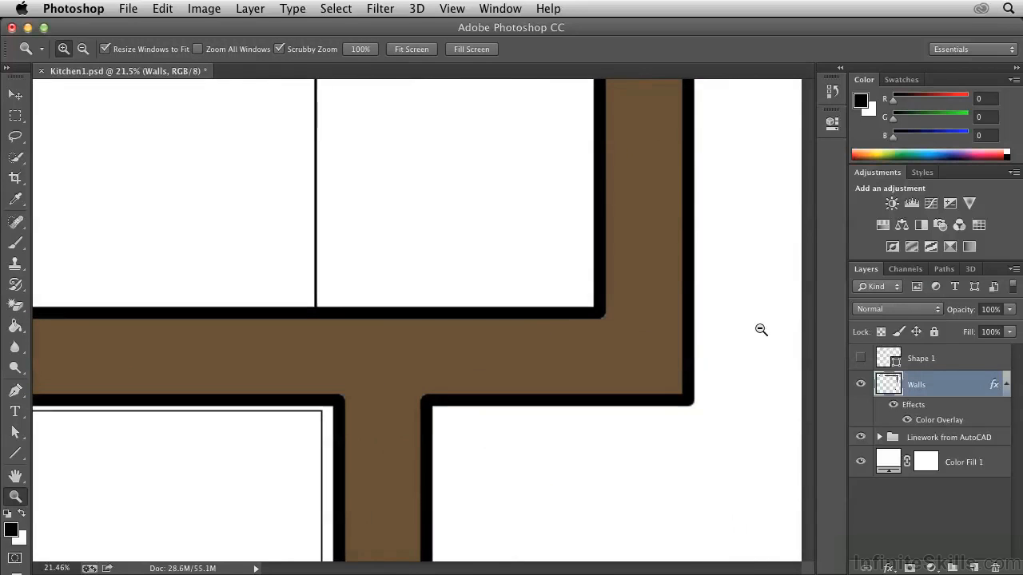
{"action": "left_click_drag", "start_coordinate": [591, 366], "coordinate": [631, 384]}
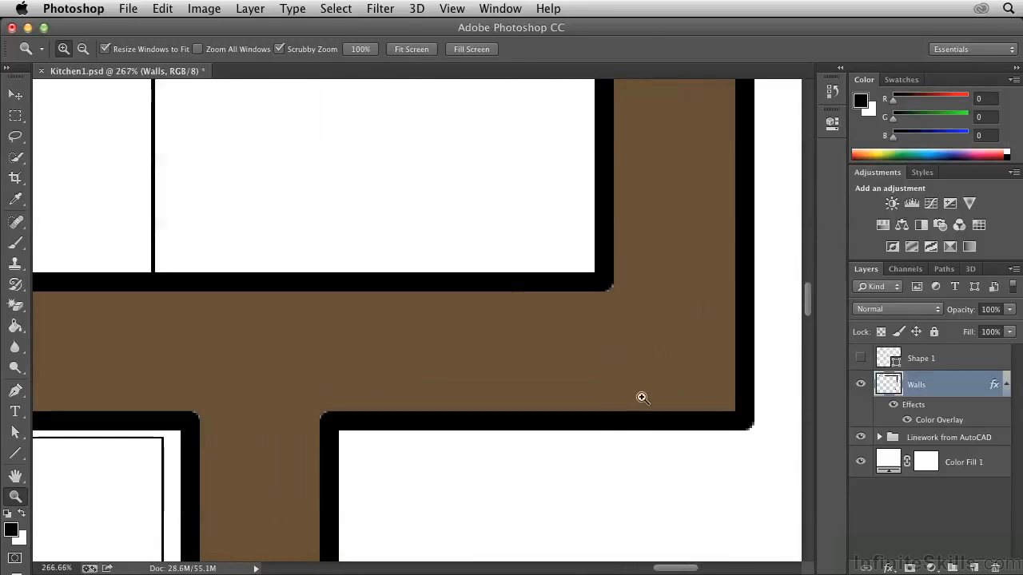
{"action": "left_click_drag", "start_coordinate": [624, 349], "coordinate": [487, 365]}
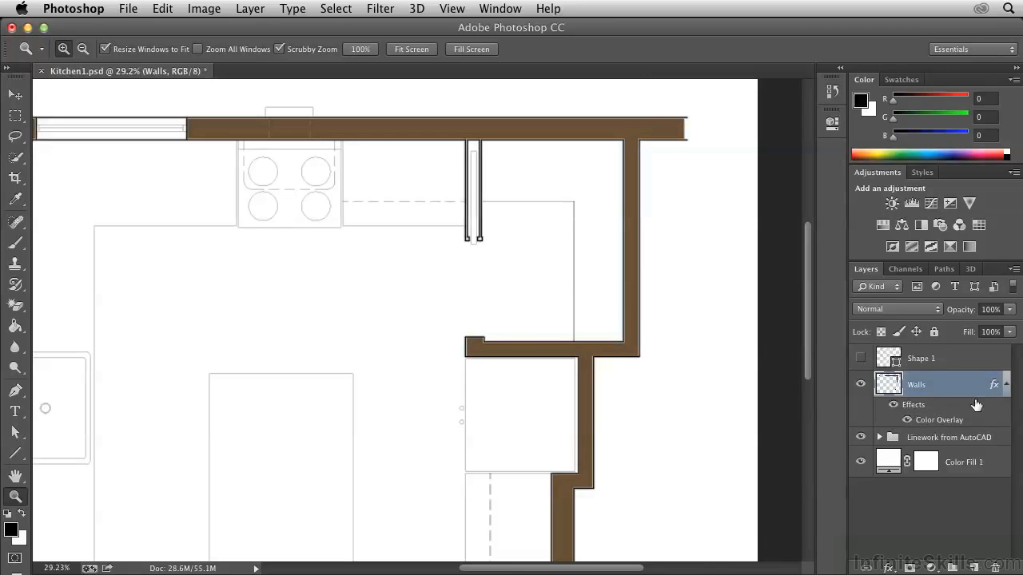
{"action": "left_click", "coordinate": [879, 438]}
{"action": "left_click_drag", "start_coordinate": [1017, 441], "coordinate": [1017, 511]}
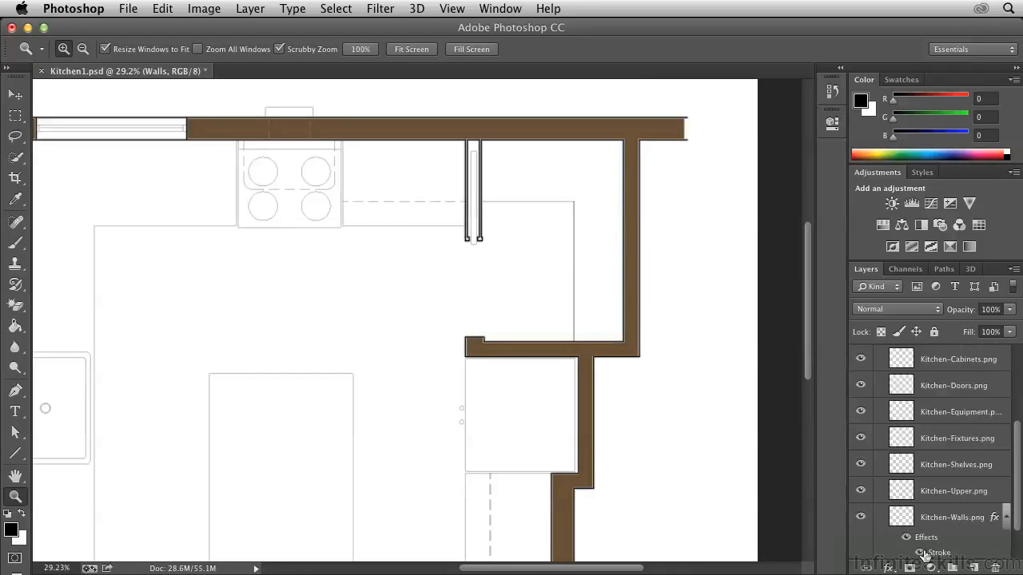
{"action": "left_click", "coordinate": [919, 553]}
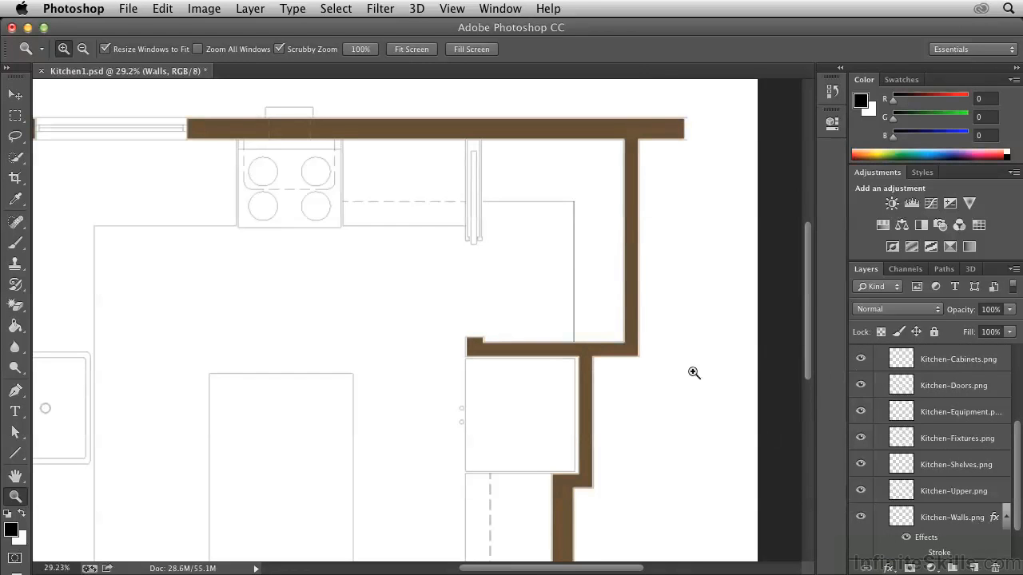
- Show the Shape 1 layer and fill the white gap between the right-hand wall's fill and its thin outline on the Walls layer
{"action": "left_click_drag", "start_coordinate": [581, 347], "coordinate": [669, 370]}
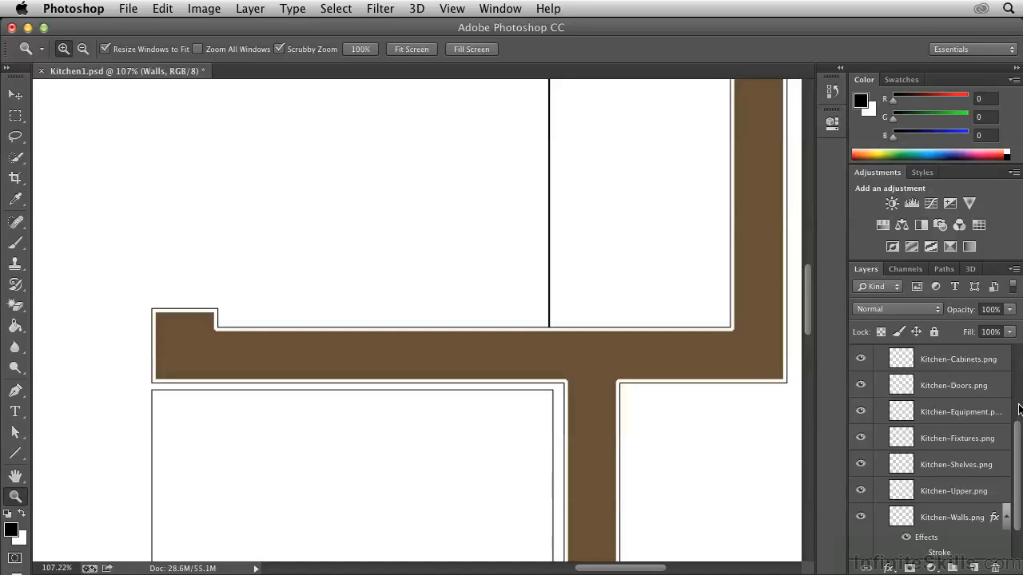
{"action": "scroll", "coordinate": [1019, 408], "scroll_direction": "up", "scroll_amount": 3}
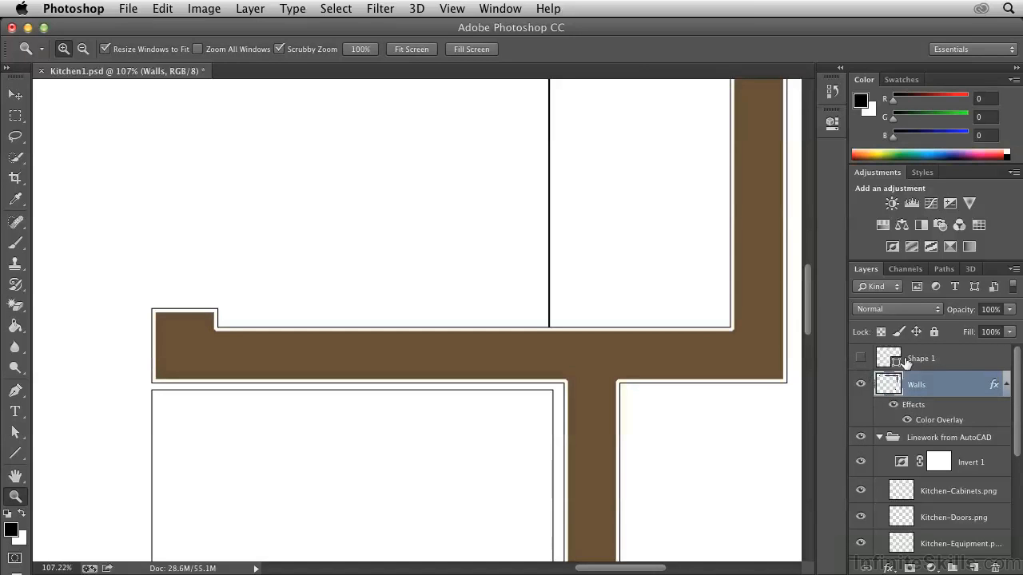
{"action": "left_click", "coordinate": [861, 360]}
{"action": "left_click", "coordinate": [17, 330]}
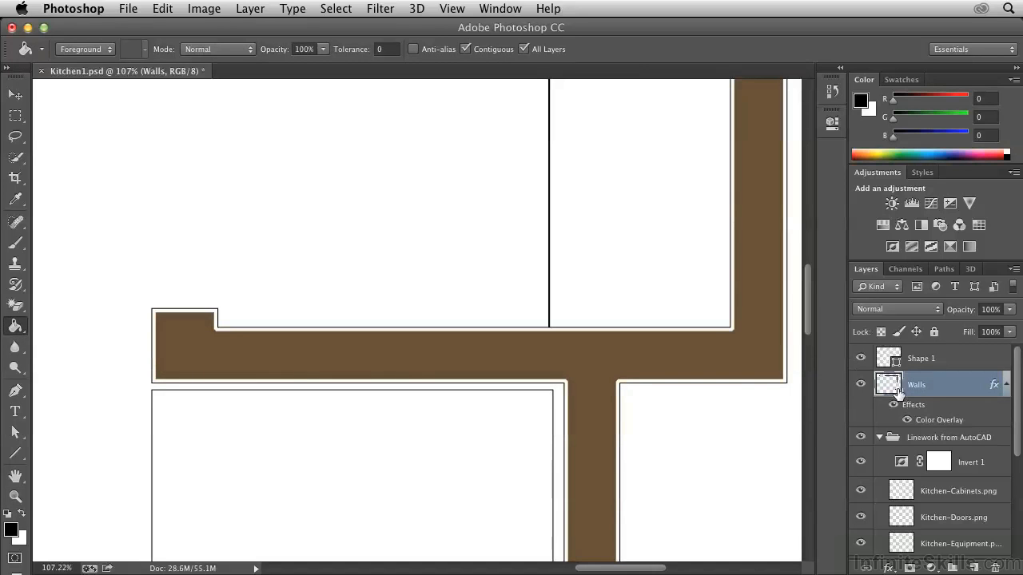
{"action": "left_click", "coordinate": [720, 332]}
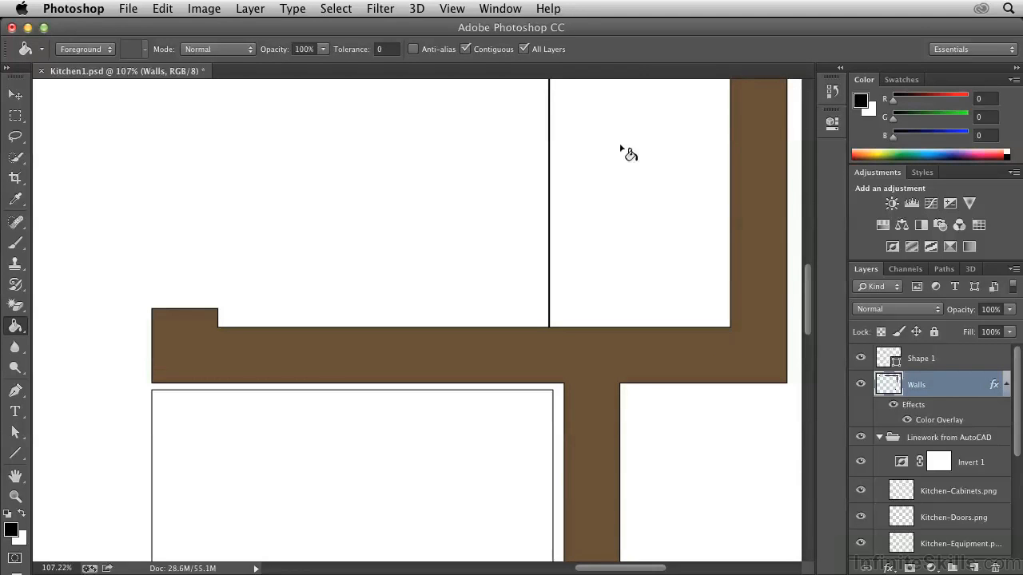
- Fill the thin white gap along the outer edge of the upper wall's right end with the Paint Bucket tool
{"action": "left_click_drag", "start_coordinate": [450, 167], "coordinate": [325, 570]}
{"action": "left_click_drag", "start_coordinate": [334, 163], "coordinate": [259, 398]}
{"action": "left_click_drag", "start_coordinate": [425, 346], "coordinate": [405, 317]}
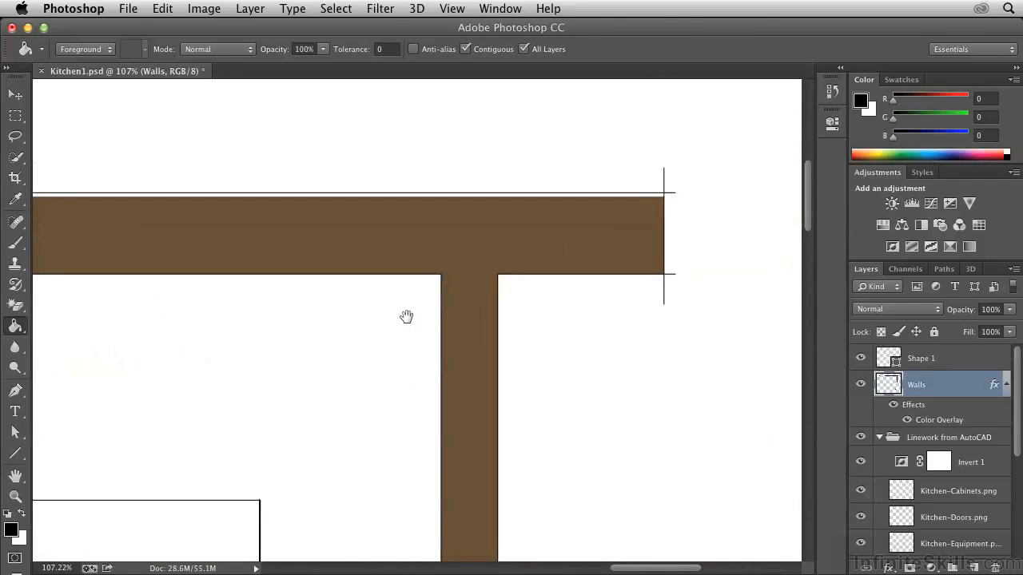
{"action": "left_click", "coordinate": [638, 196]}
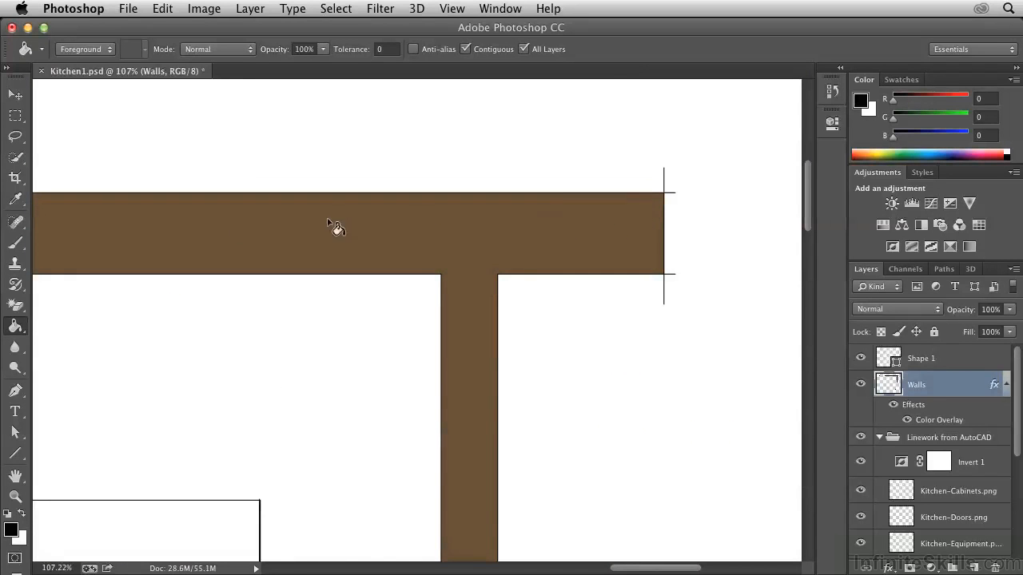
- Fill the white gaps around the upper wall sections behind the stove, between the dashed hood lines and on toward the window
{"action": "left_click_drag", "start_coordinate": [119, 221], "coordinate": [856, 209]}
{"action": "left_click_drag", "start_coordinate": [143, 235], "coordinate": [639, 247]}
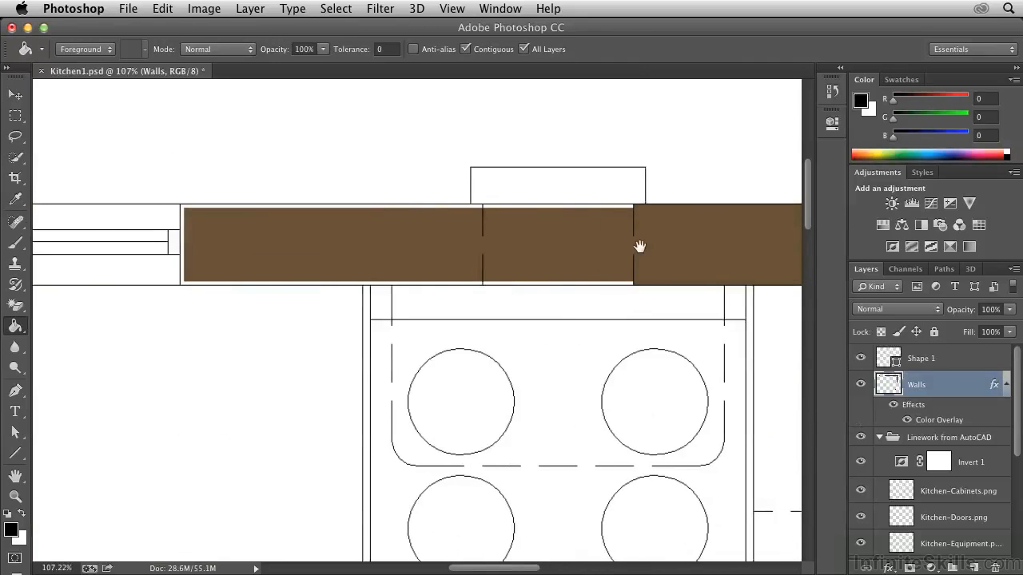
{"action": "left_click", "coordinate": [596, 207]}
{"action": "left_click", "coordinate": [549, 283]}
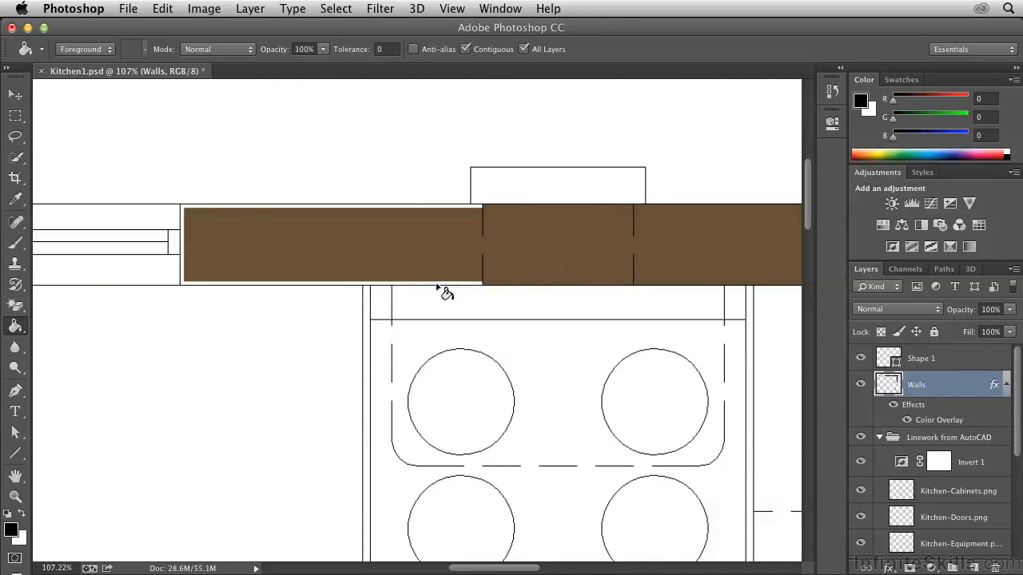
{"action": "left_click", "coordinate": [438, 285]}
- Fill the white gaps around the plan's upper-left corner wall and the lower left-hand wall with the Paint Bucket tool
{"action": "left_click_drag", "start_coordinate": [281, 270], "coordinate": [892, 205]}
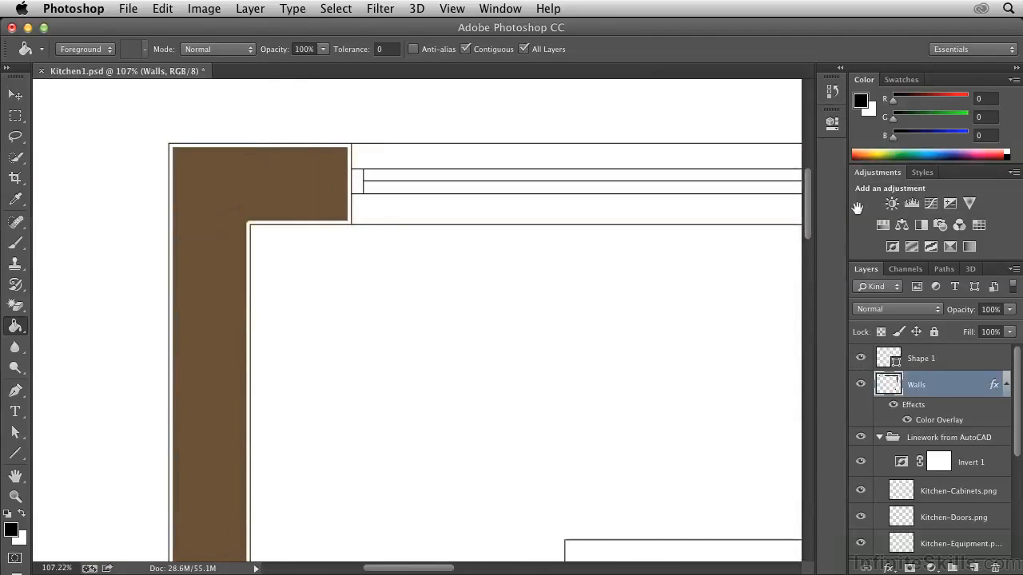
{"action": "left_click", "coordinate": [259, 231]}
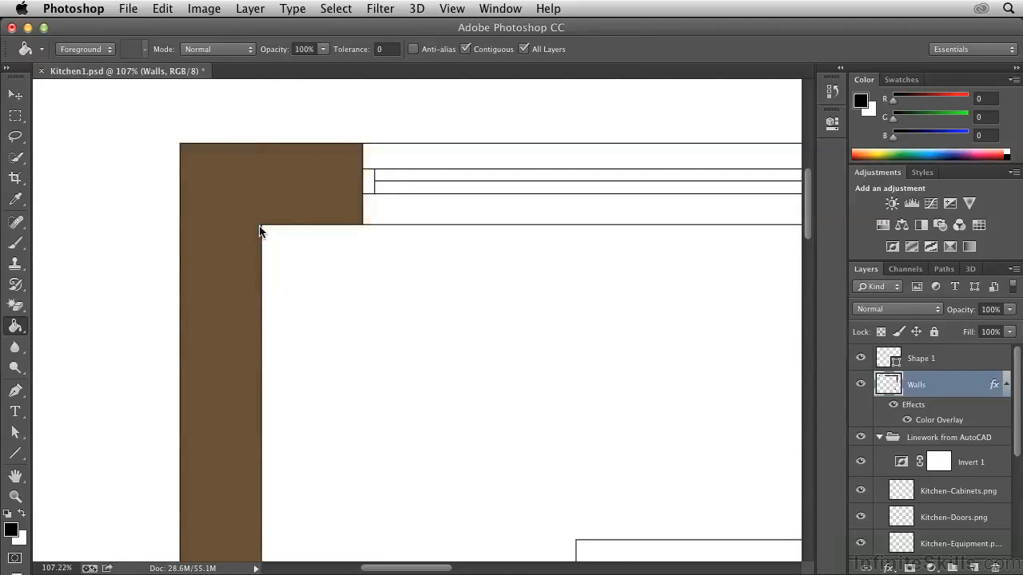
{"action": "left_click_drag", "start_coordinate": [278, 455], "coordinate": [413, 222]}
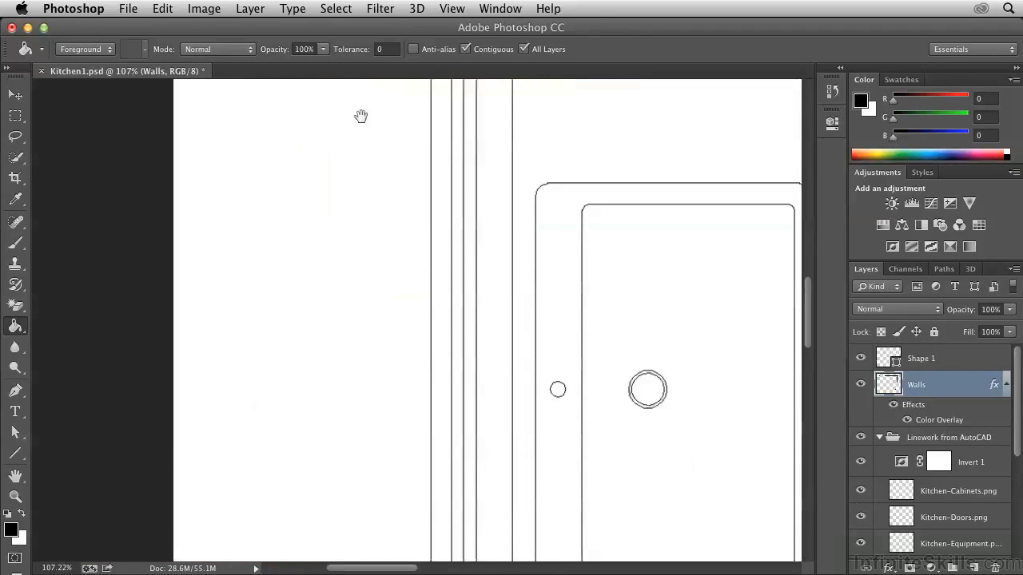
{"action": "scroll", "coordinate": [383, 225], "scroll_direction": "down", "scroll_amount": 10}
{"action": "scroll", "coordinate": [383, 225], "scroll_direction": "right", "scroll_amount": 3}
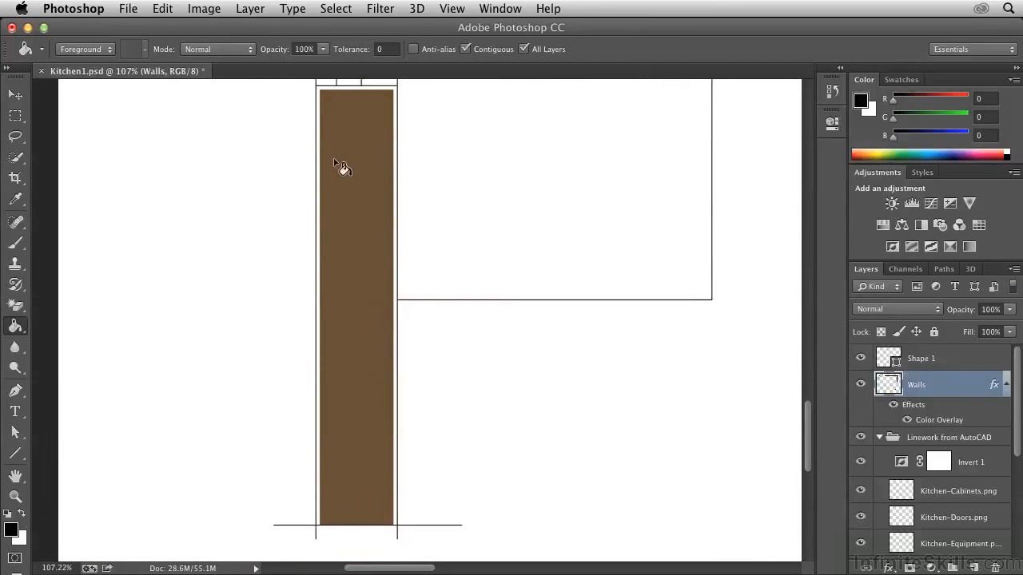
{"action": "left_click", "coordinate": [319, 154]}
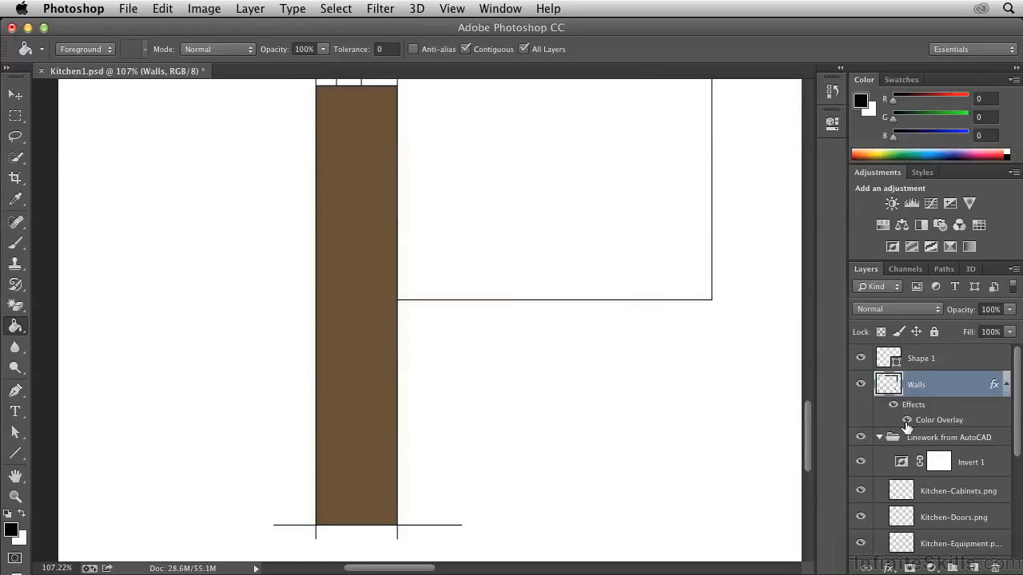
- Hide the Shape 1 layer and show the Stroke effect of the Kitchen-Walls.png layer again
{"action": "left_click", "coordinate": [861, 359]}
{"action": "left_click_drag", "start_coordinate": [1015, 436], "coordinate": [1016, 527]}
{"action": "left_click", "coordinate": [920, 501]}
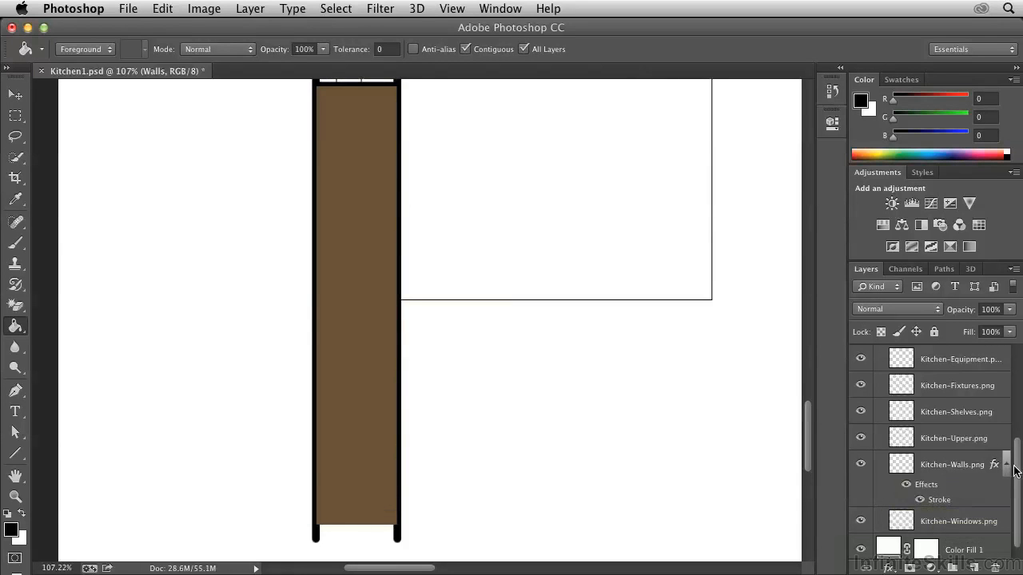
{"action": "scroll", "coordinate": [1017, 463], "scroll_direction": "up", "scroll_amount": 1}
{"action": "left_click_drag", "start_coordinate": [1018, 464], "coordinate": [1016, 400]}
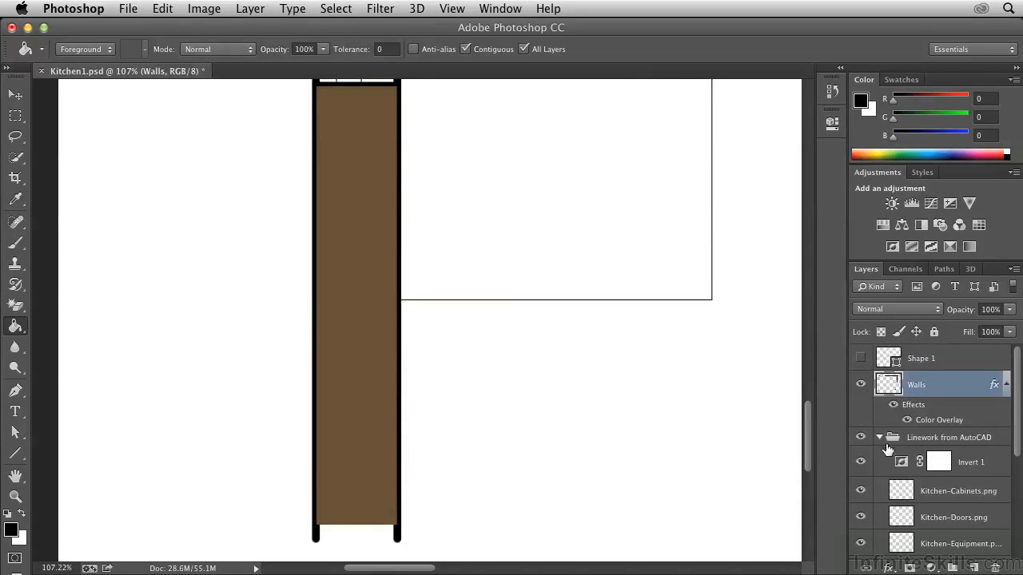
- Collapse the Linework from AutoCAD group, move it above Shape 1 at the top of the layer stack, and check the whole plan
{"action": "left_click", "coordinate": [879, 438]}
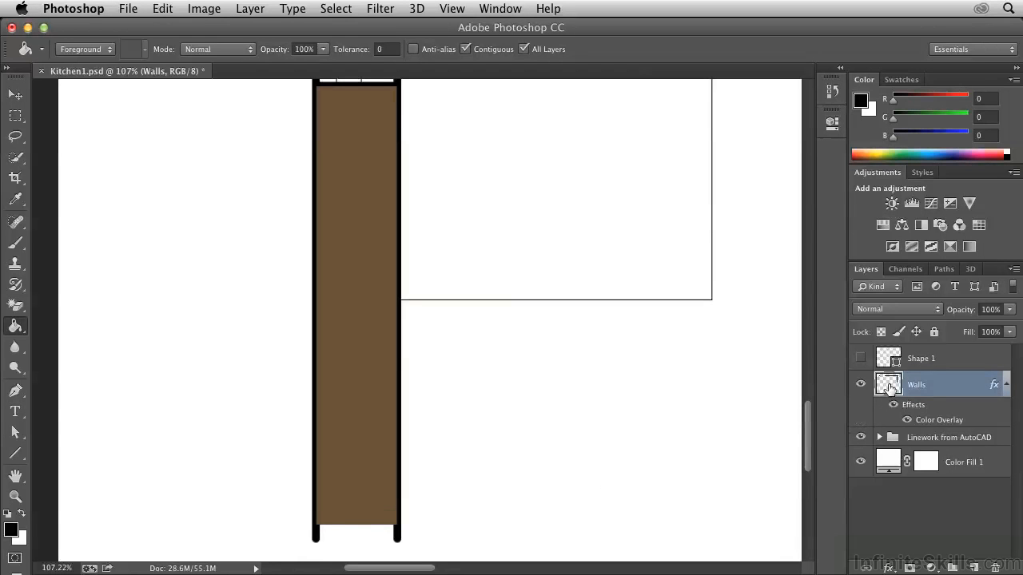
{"action": "left_click_drag", "start_coordinate": [892, 440], "coordinate": [870, 351]}
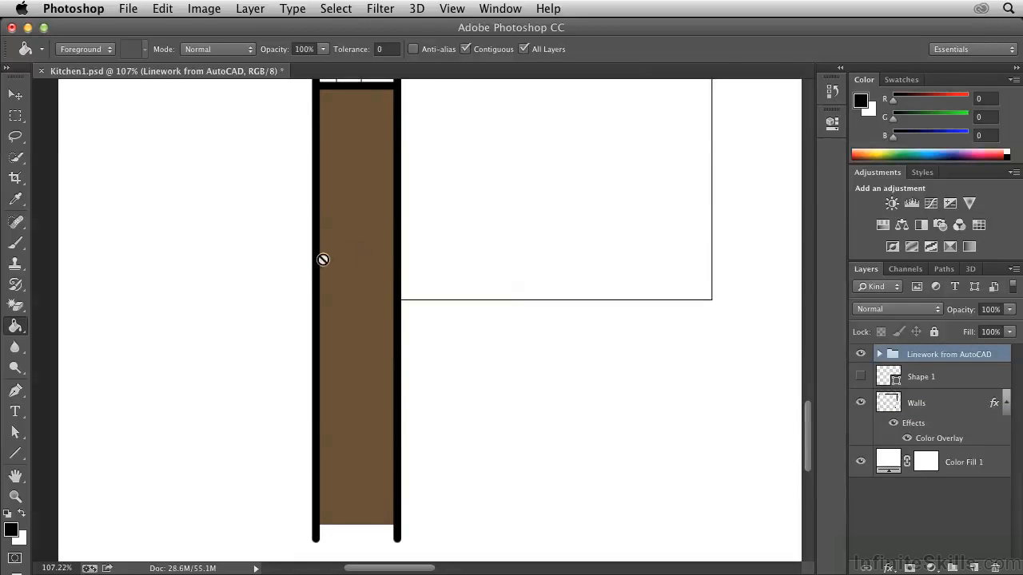
{"action": "left_click", "coordinate": [15, 497]}
{"action": "left_click_drag", "start_coordinate": [540, 227], "coordinate": [512, 216]}
{"action": "key", "text": "space"}
{"action": "left_click_drag", "start_coordinate": [630, 167], "coordinate": [281, 366]}
{"action": "key", "text": "super+0"}
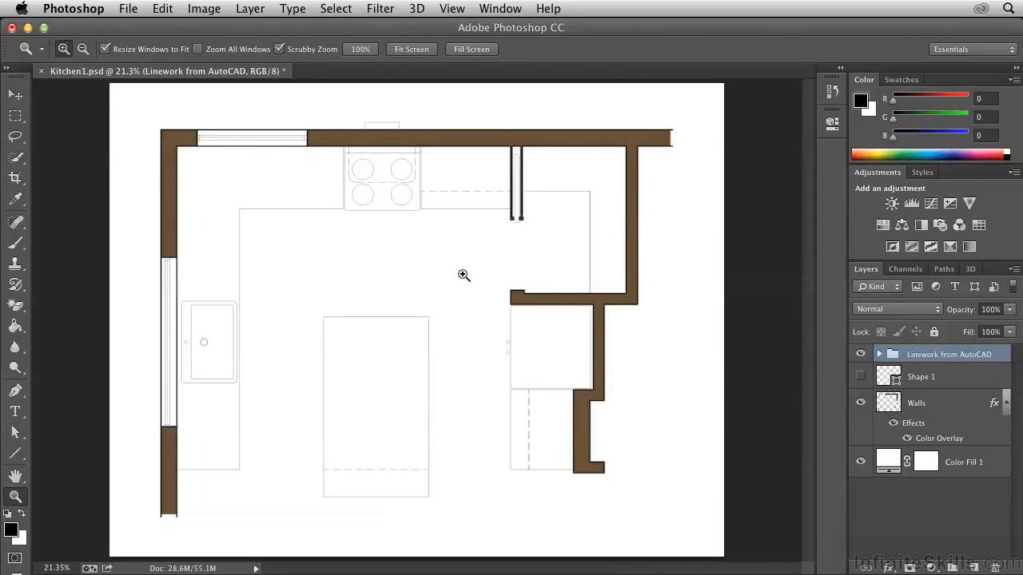